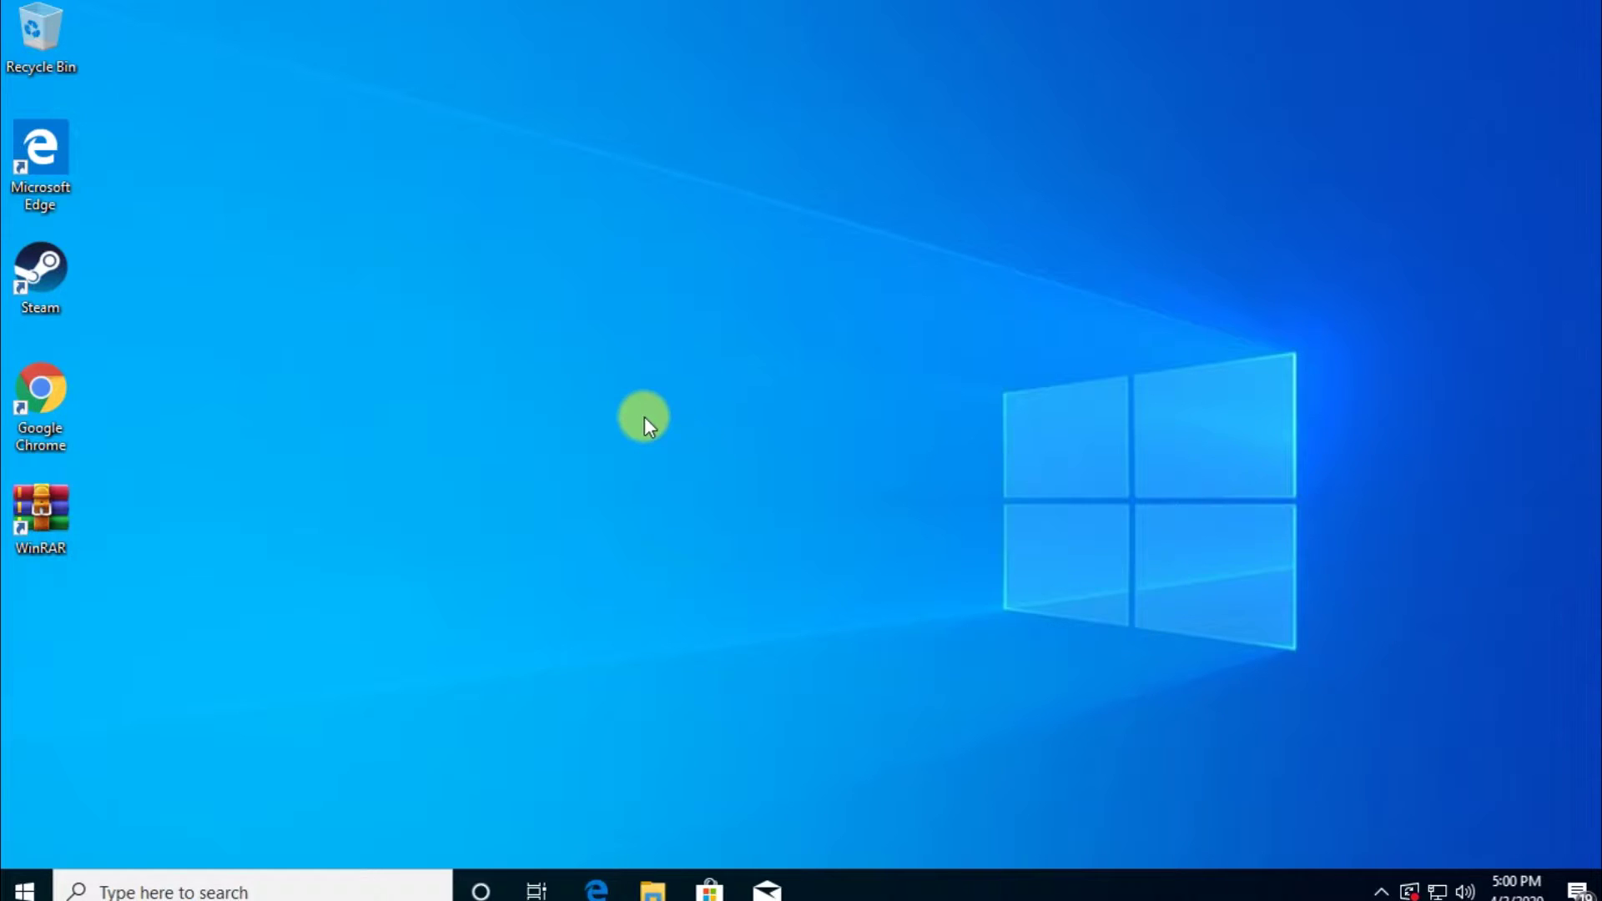
In File Explorer's This PC, open Local Disk (C:) Properties to its Tools page and start error checking.
left_click(670, 872)
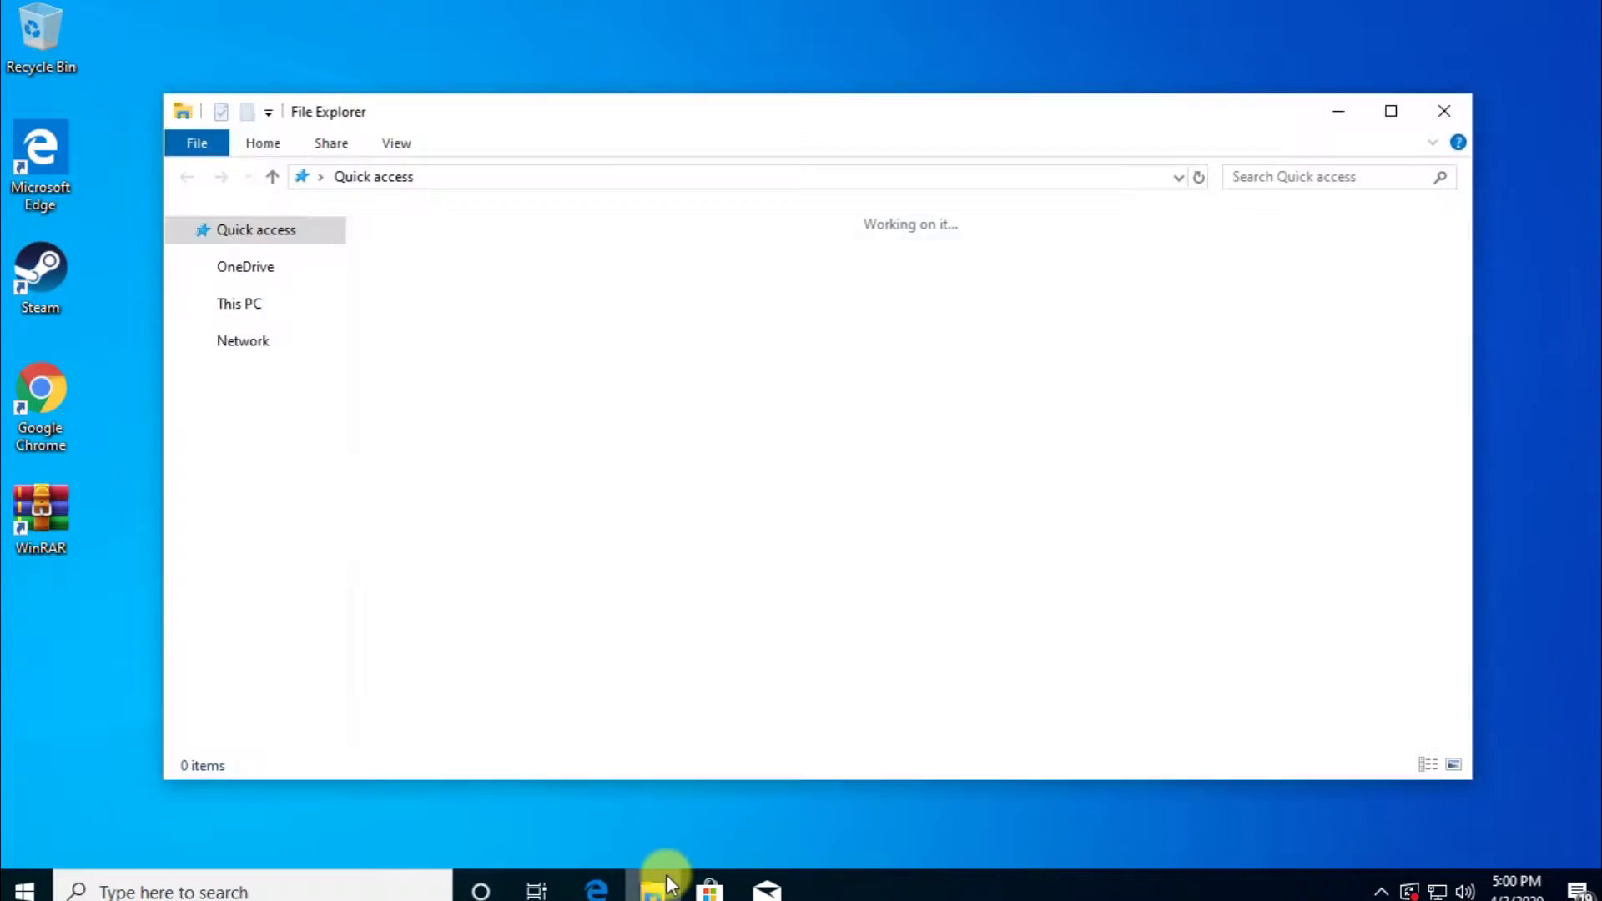
left_click(248, 472)
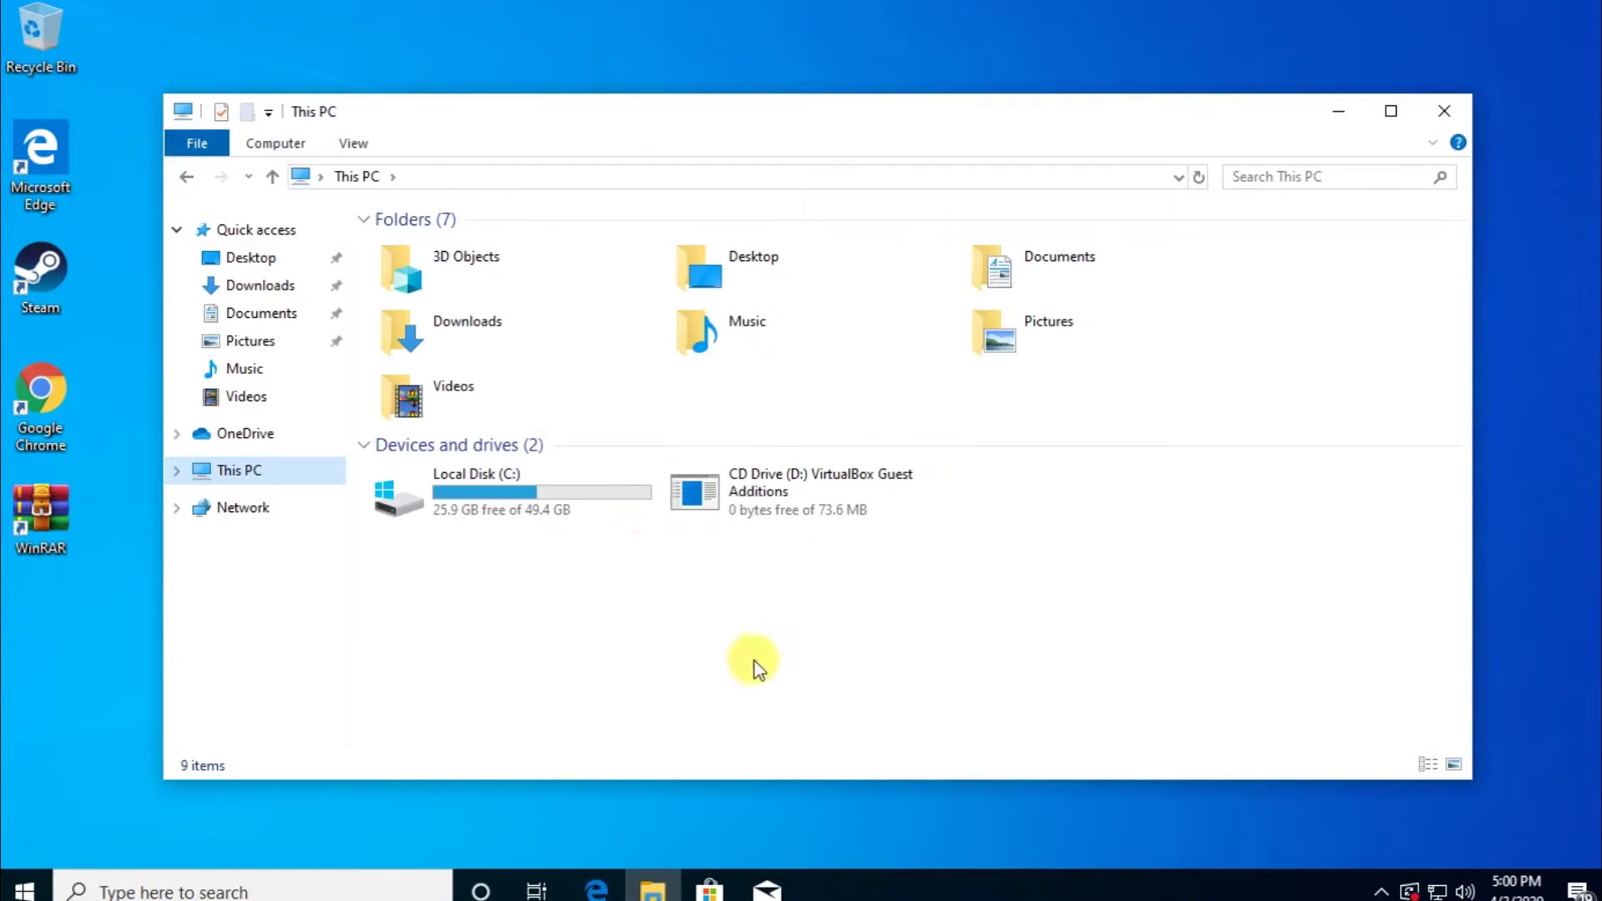
right_click(482, 486)
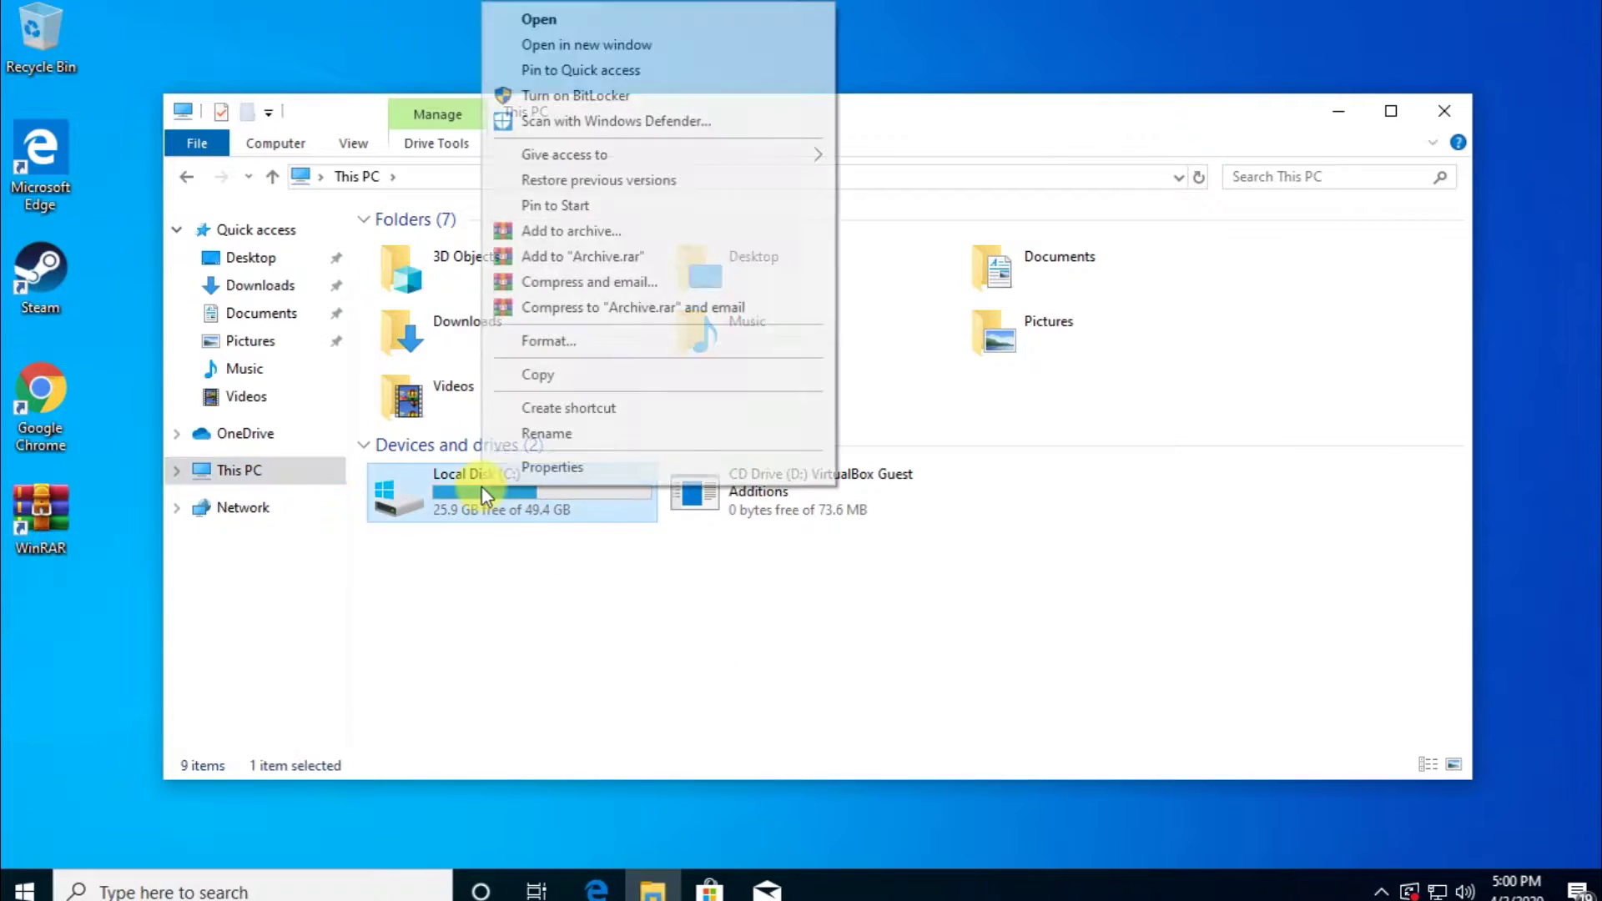
left_click(541, 670)
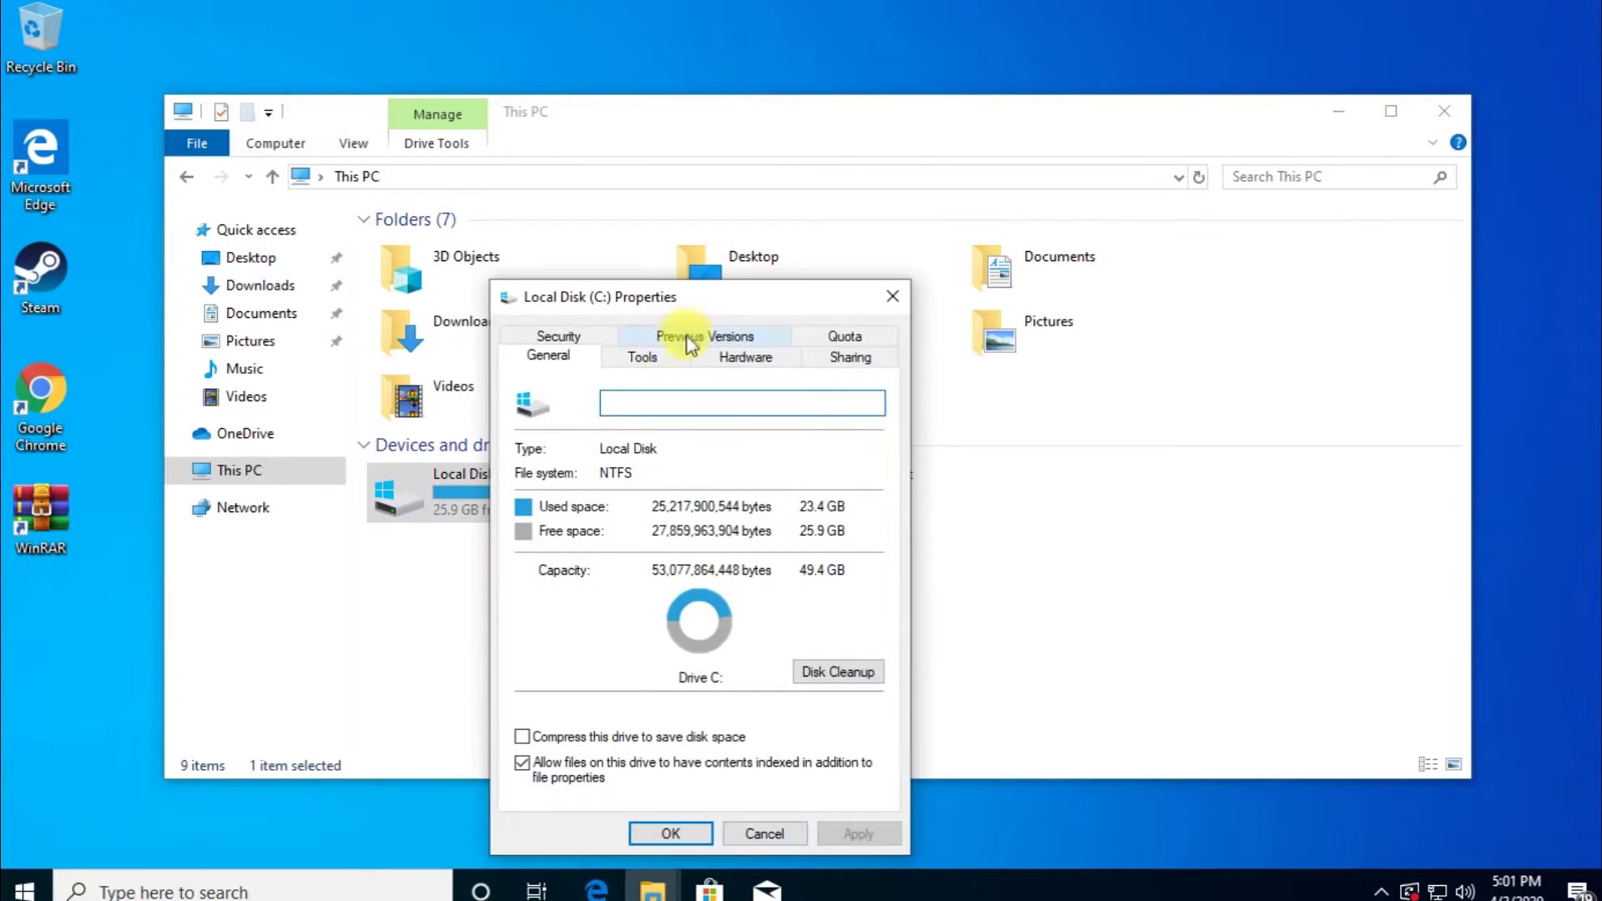
left_click(658, 363)
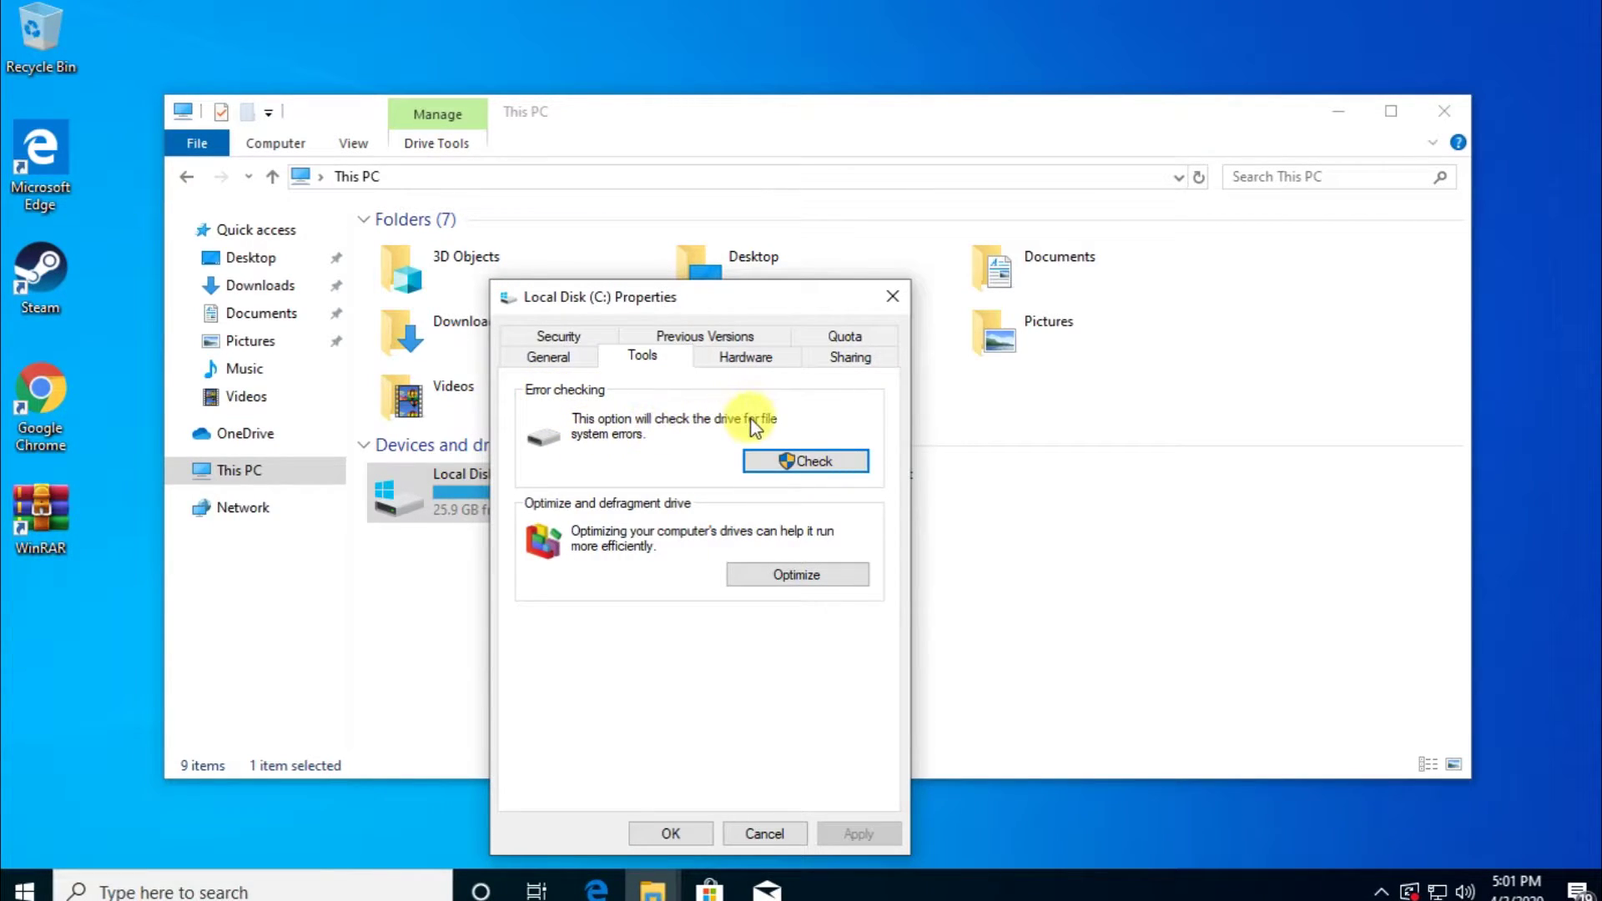
Run the error scan on the C: drive and view its detailed scan log.
left_click(801, 464)
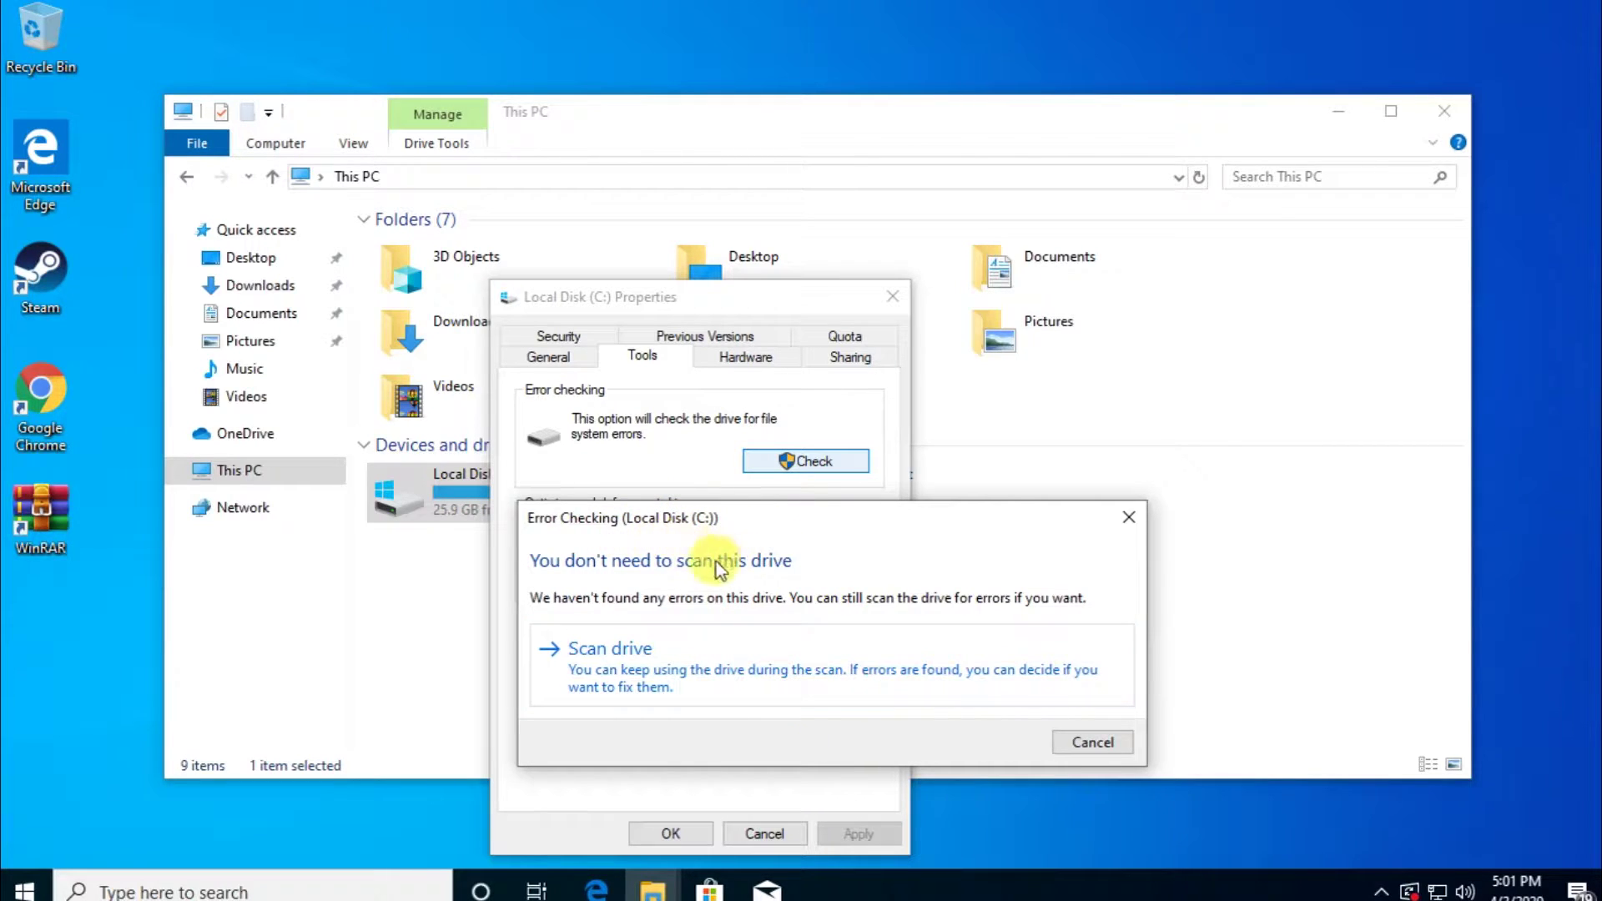
left_click(590, 651)
left_click(703, 665)
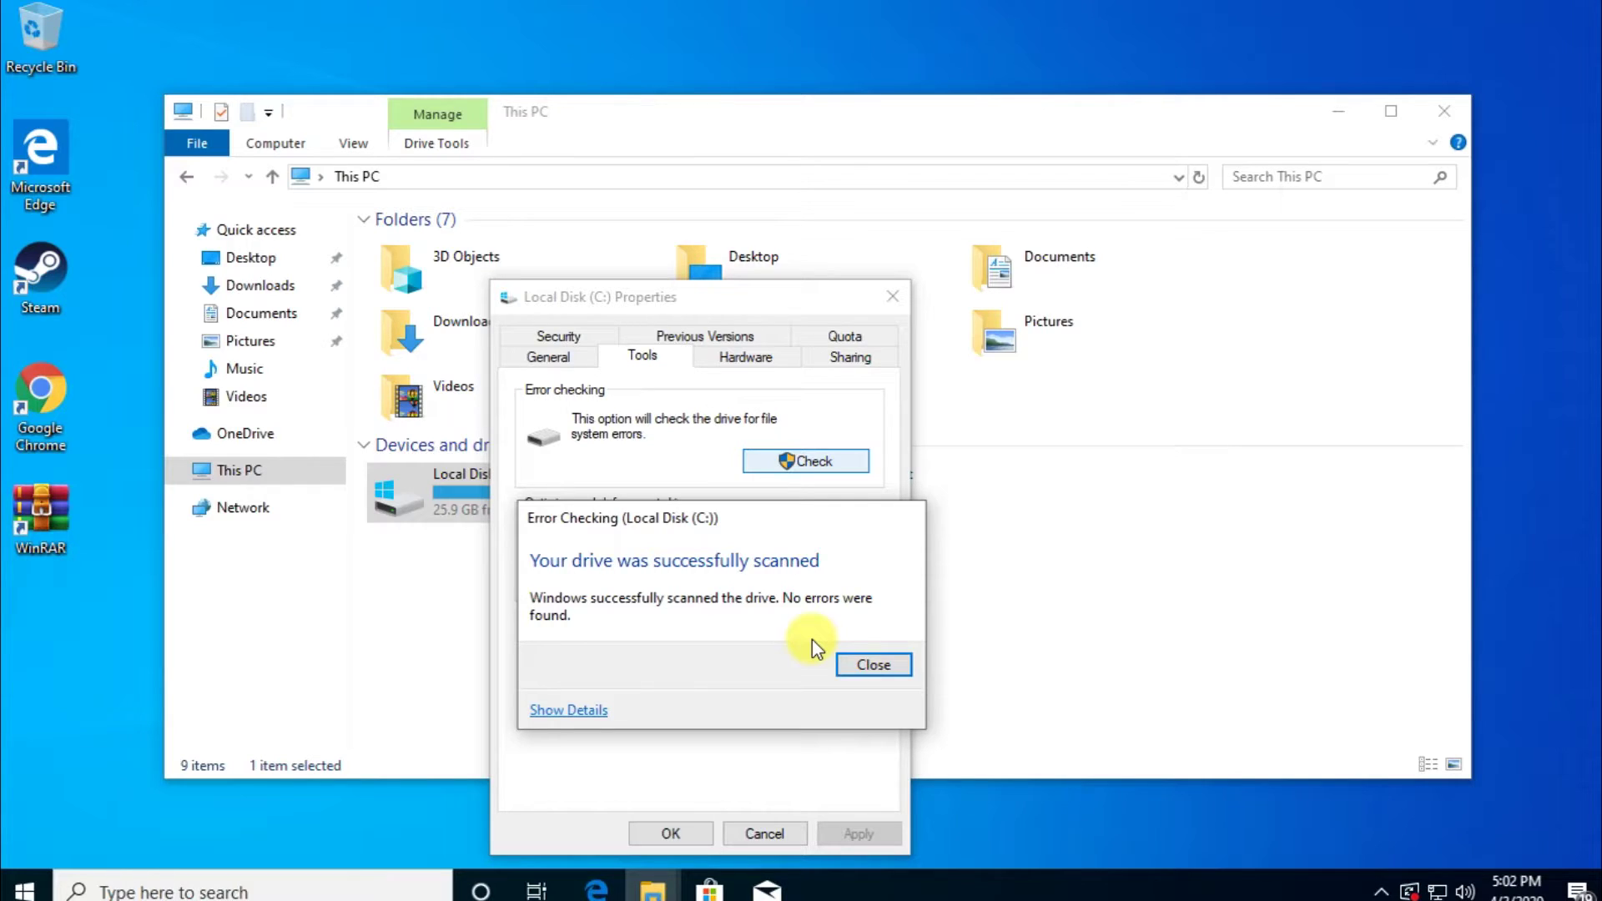
left_click_drag(738, 558, 723, 399)
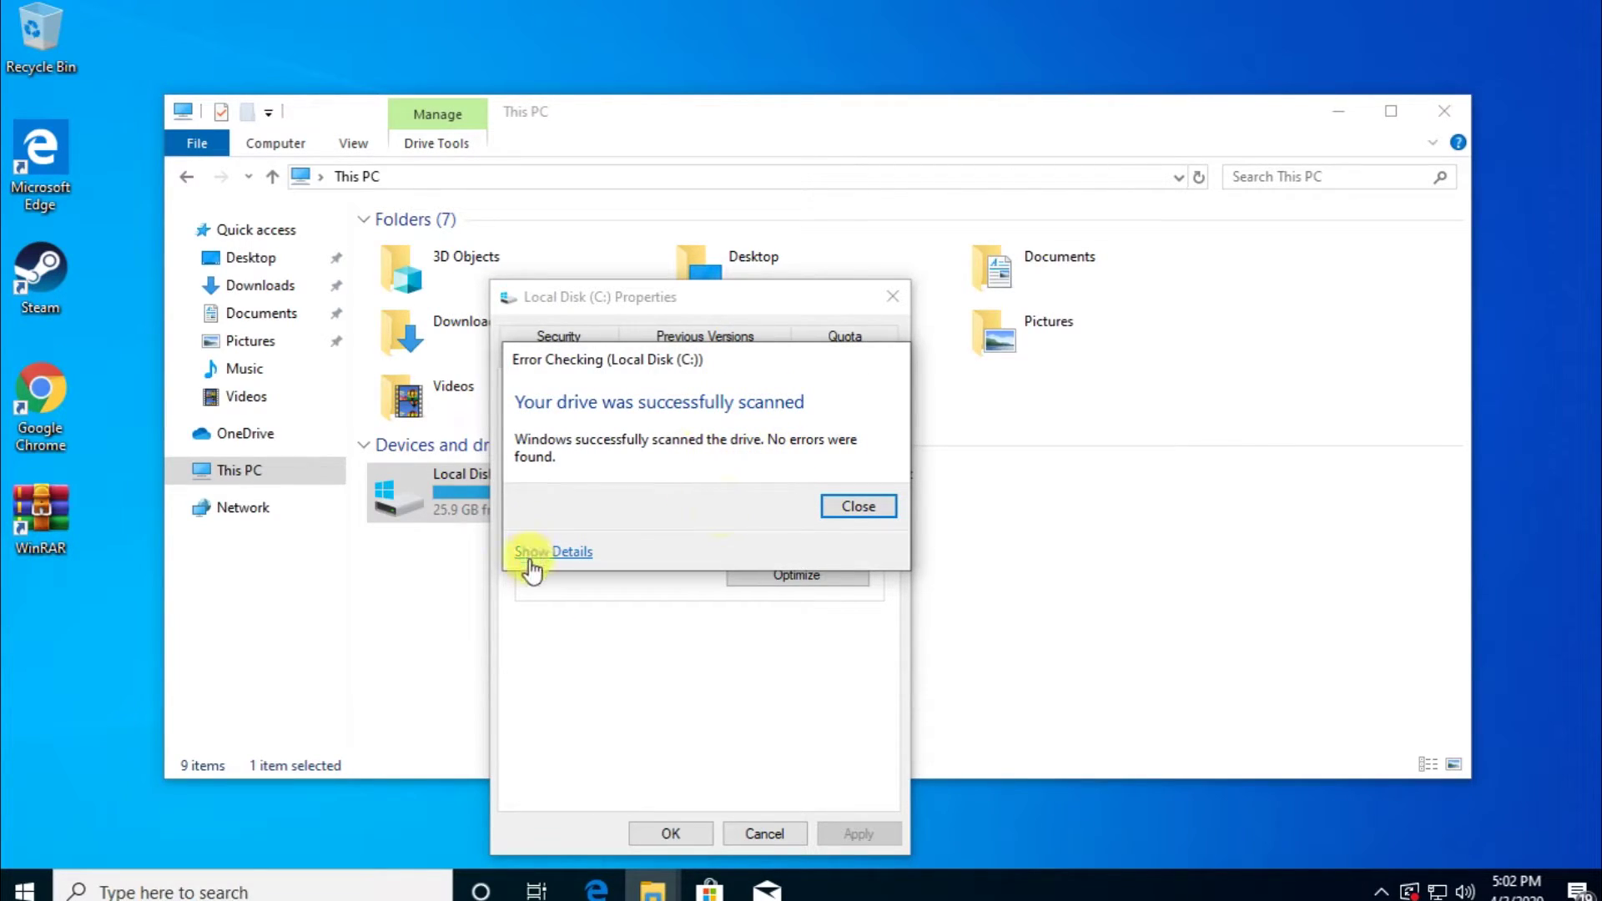
left_click(584, 551)
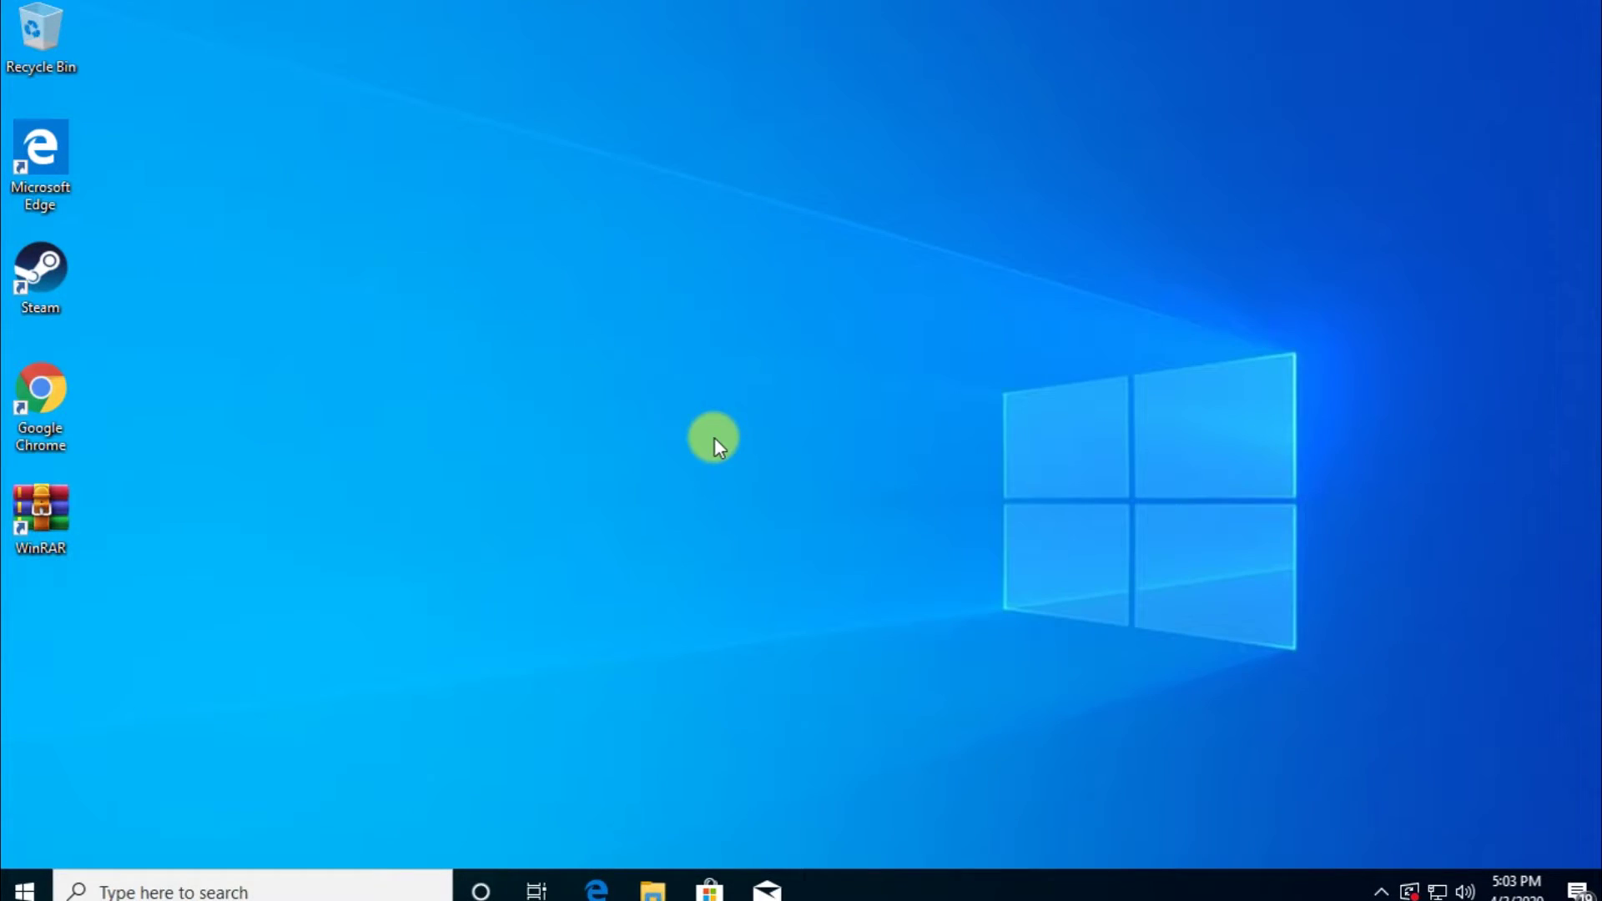
Run sfc /scannow in Windows PowerShell launched as administrator.
key("super")
type("power")
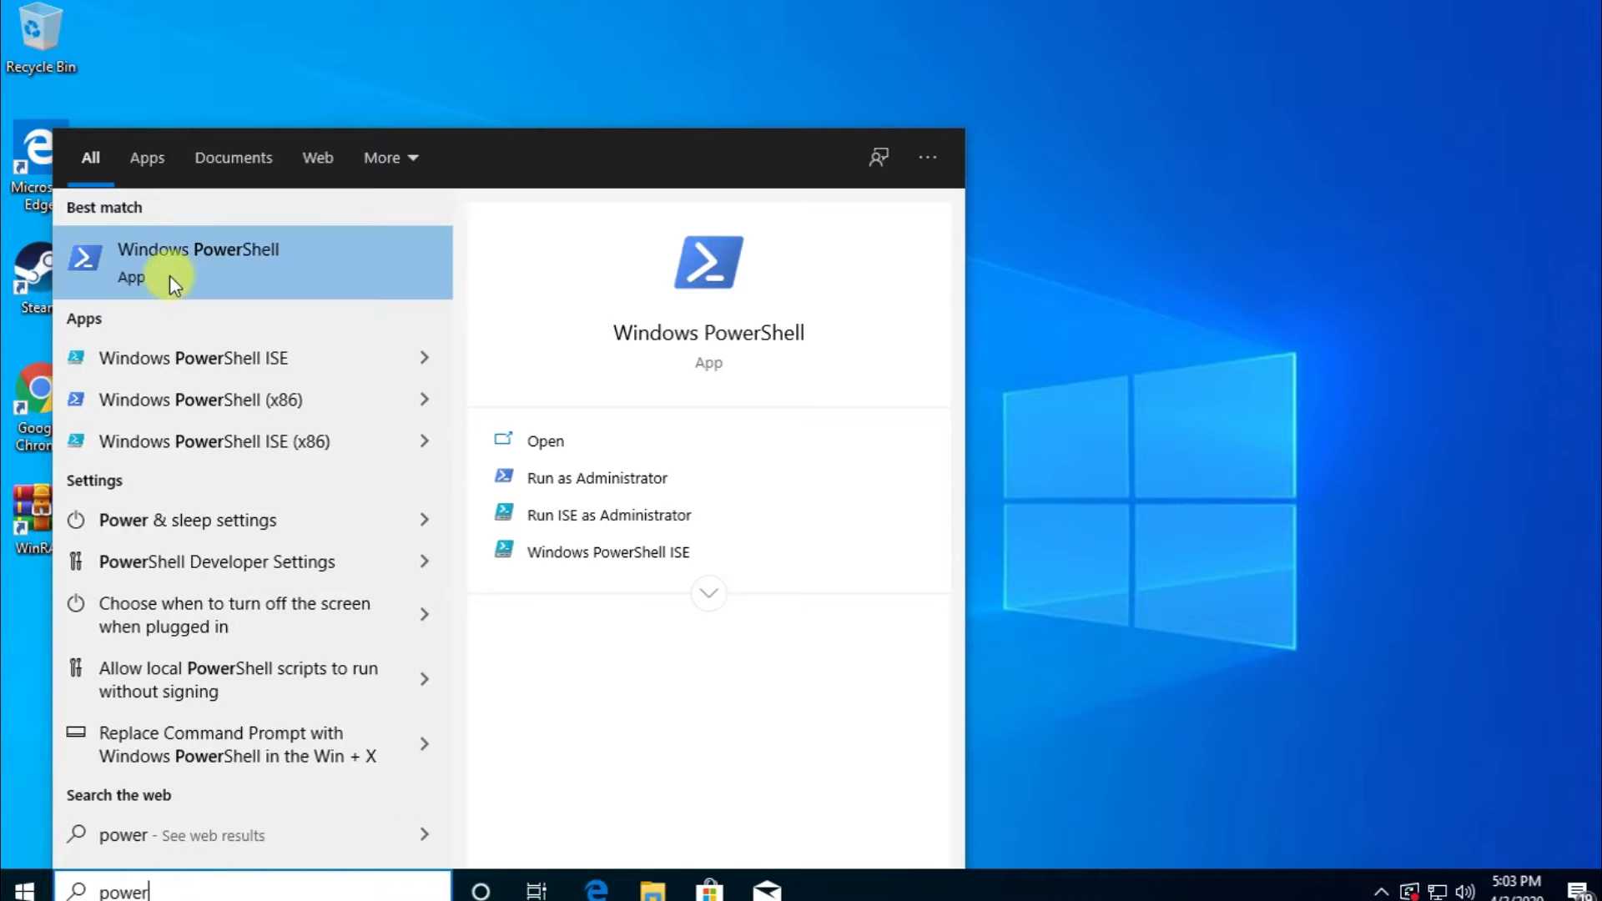
right_click(212, 267)
left_click(277, 297)
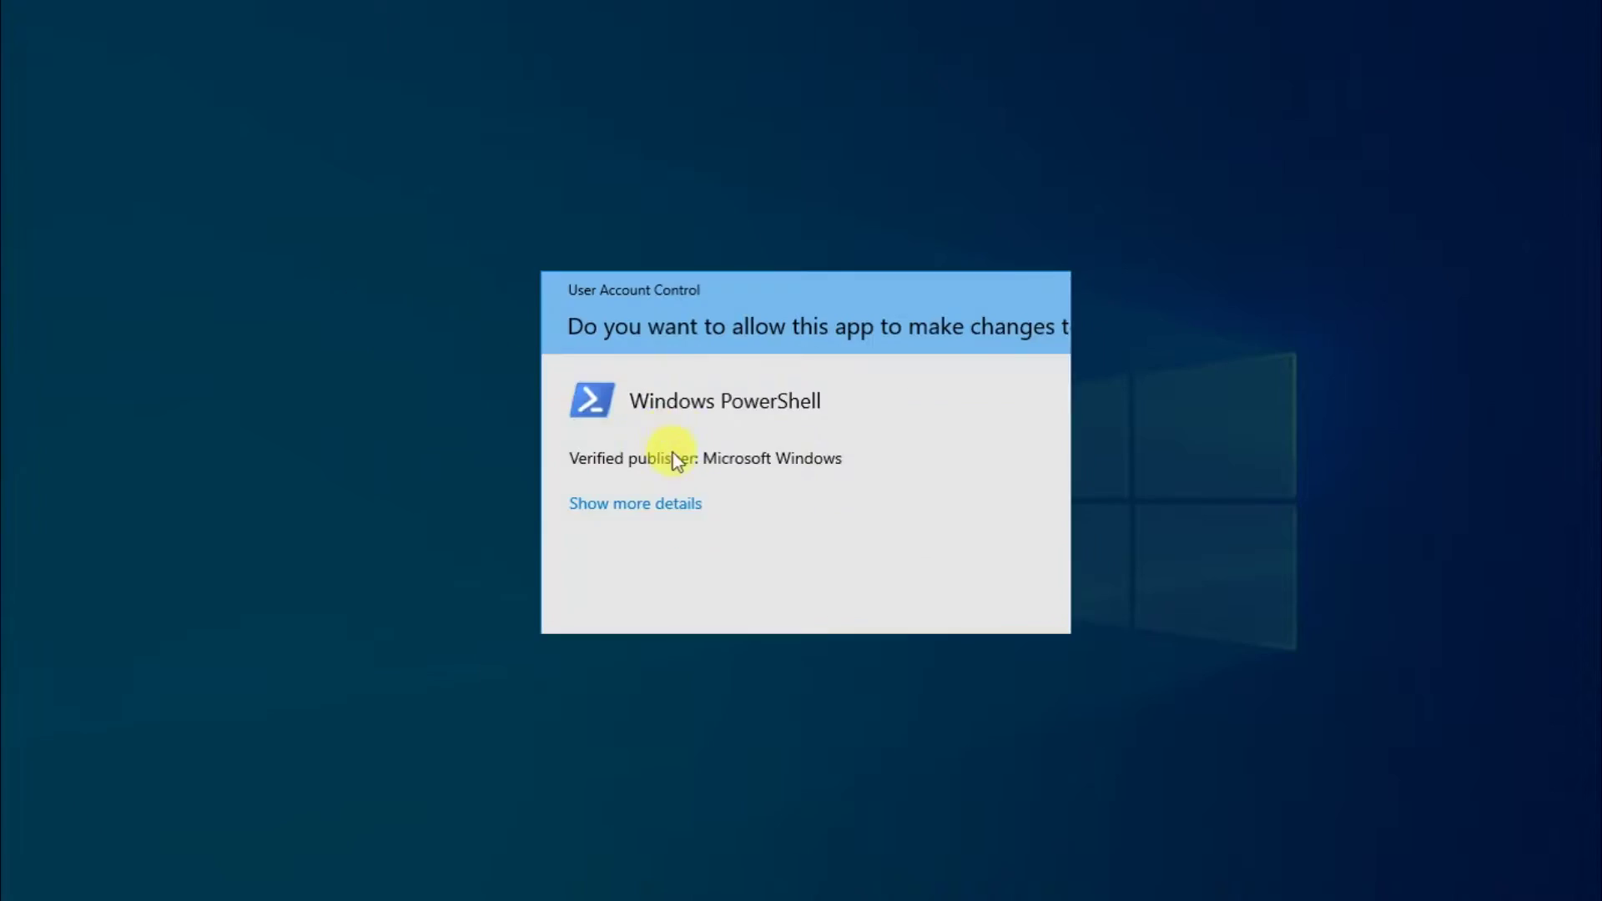
left_click(665, 589)
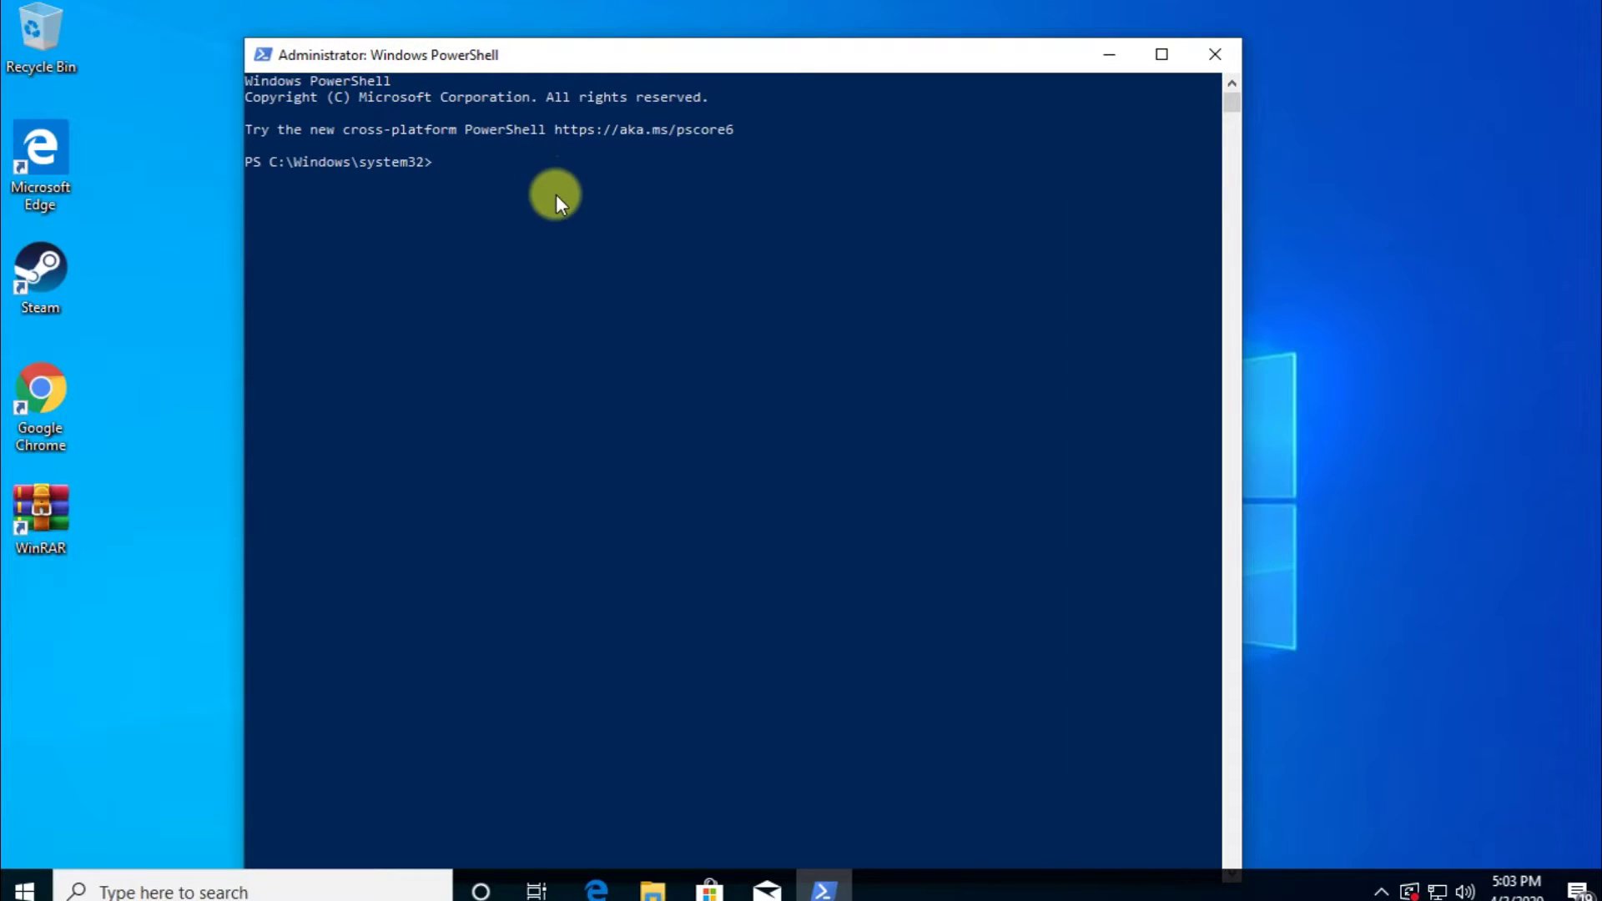
type("sfc ")
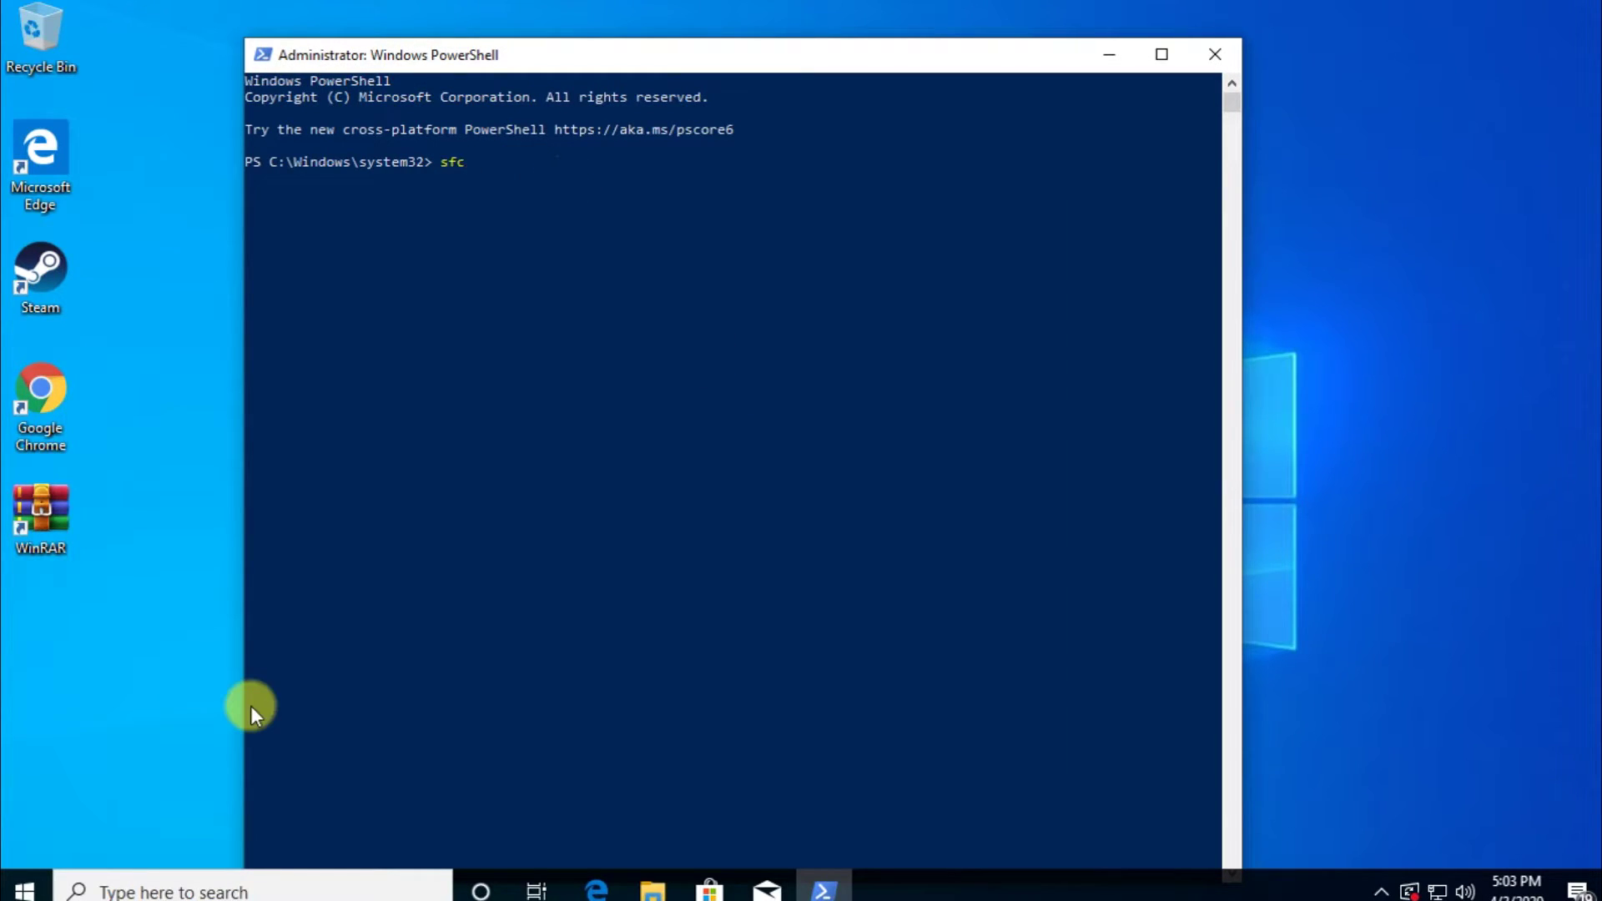
type("/scannow")
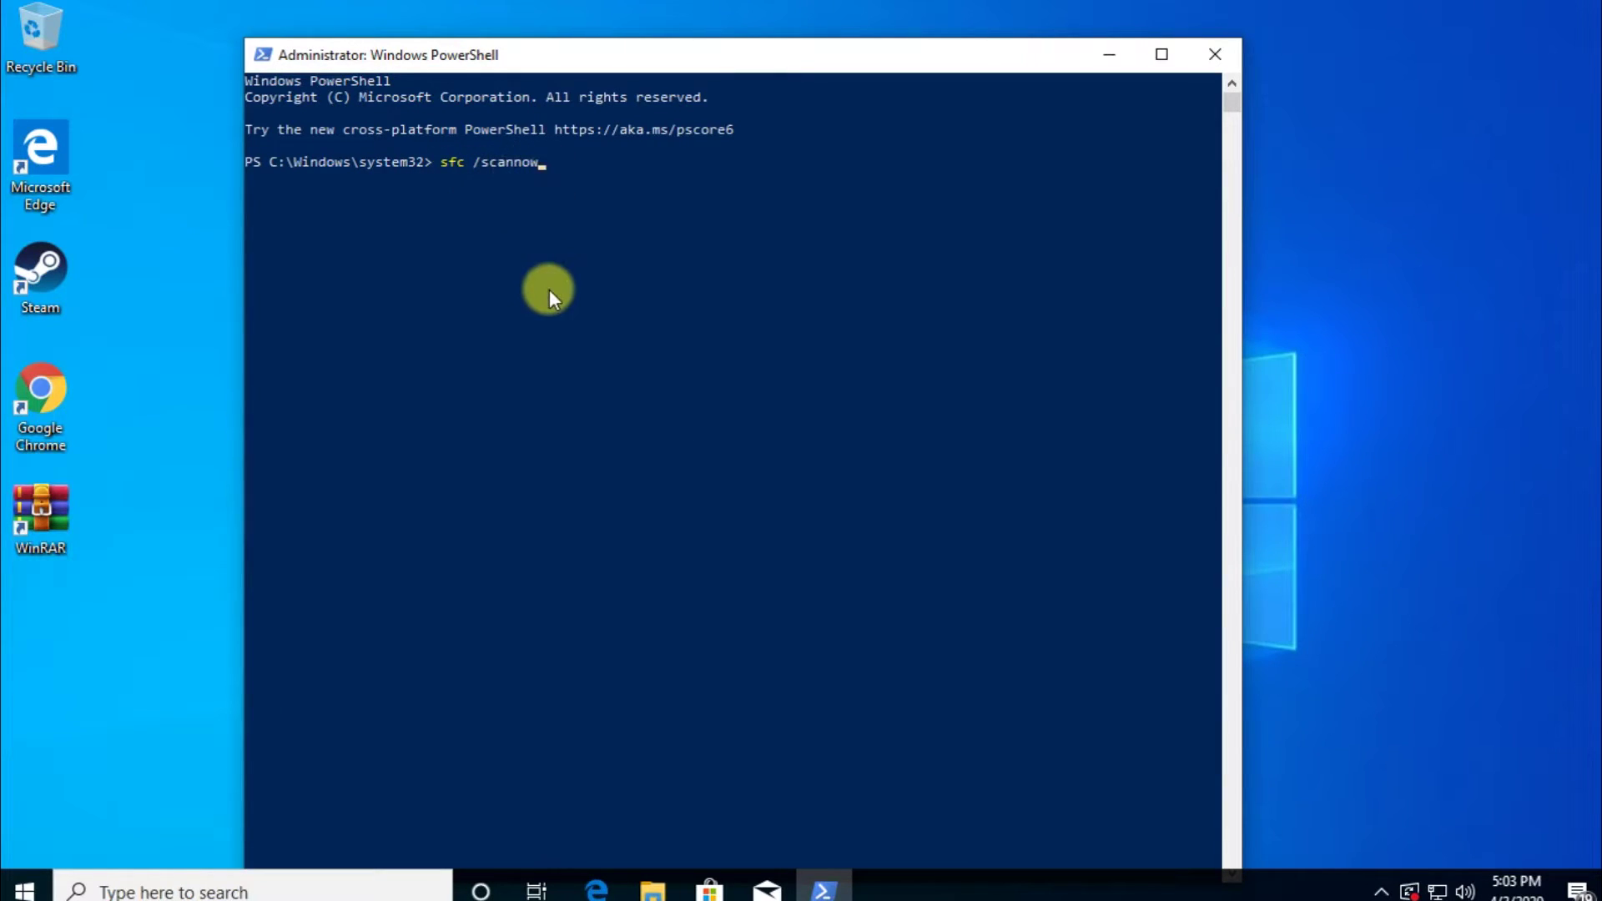
key("Return")
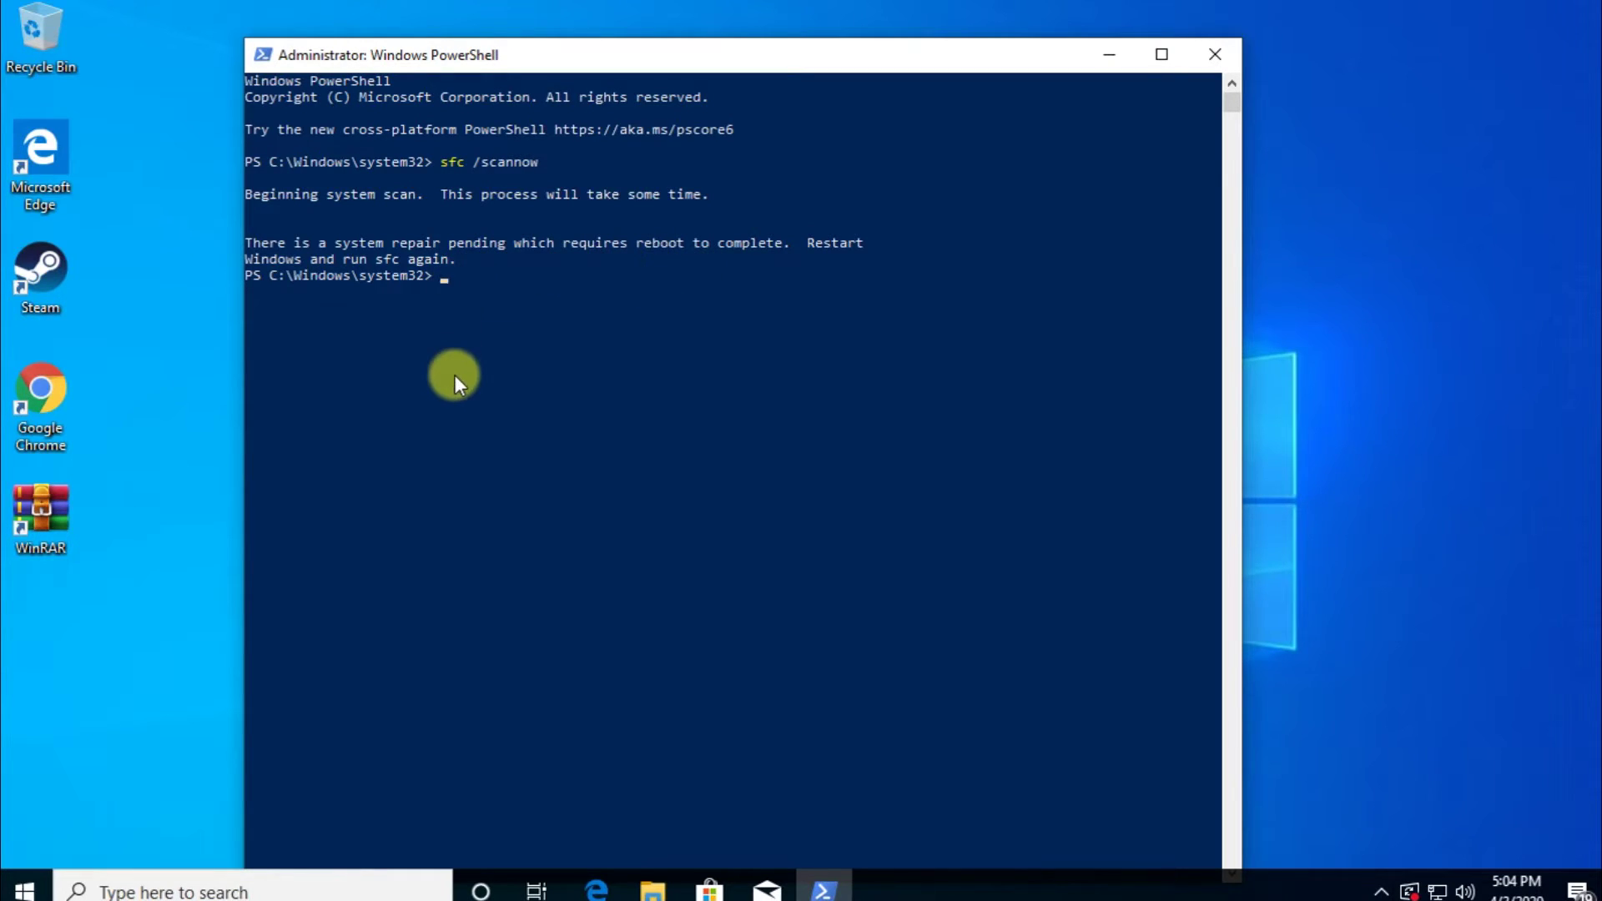
Close PowerShell and create a desktop shortcut named cmd targeting cmd.exe.
key("alt+F4")
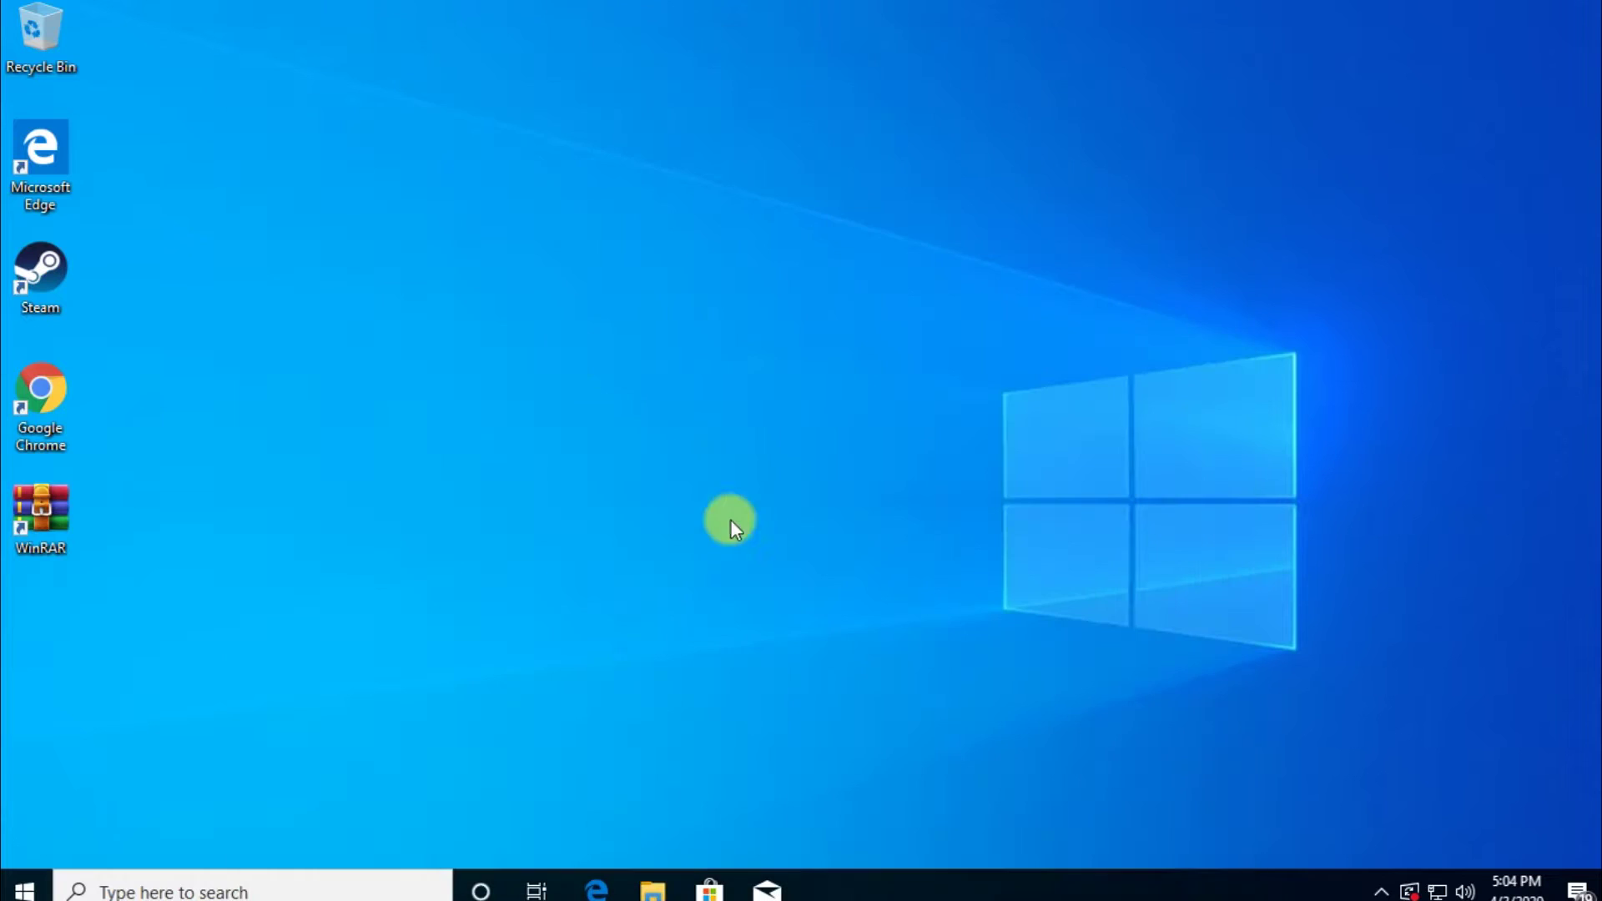
right_click(569, 361)
mouse_move(742, 518)
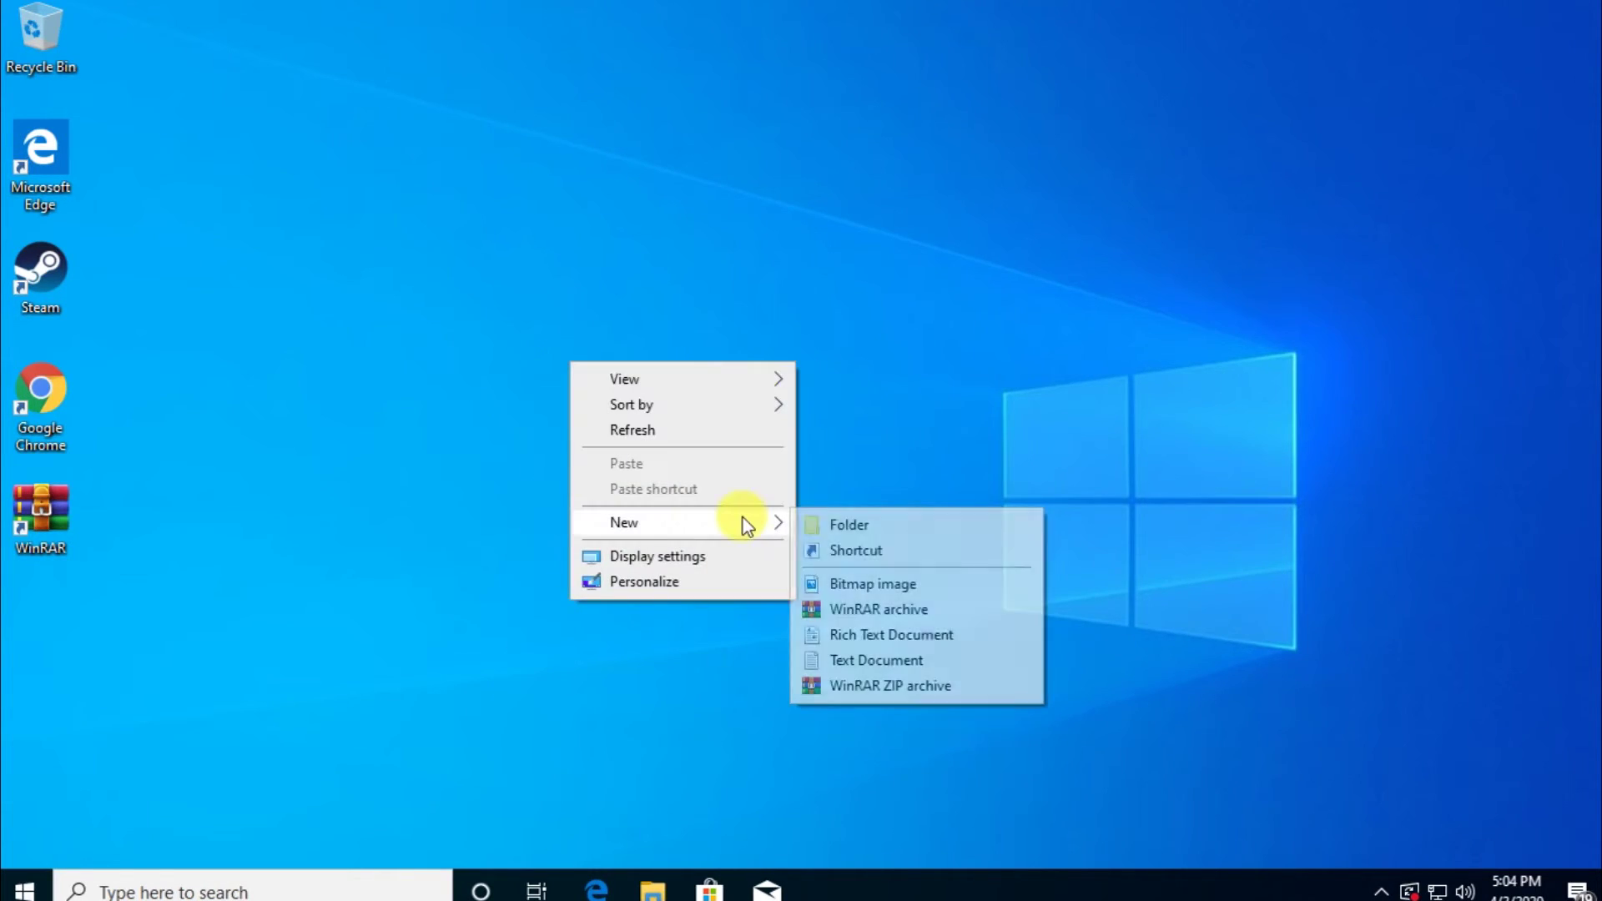
left_click(866, 551)
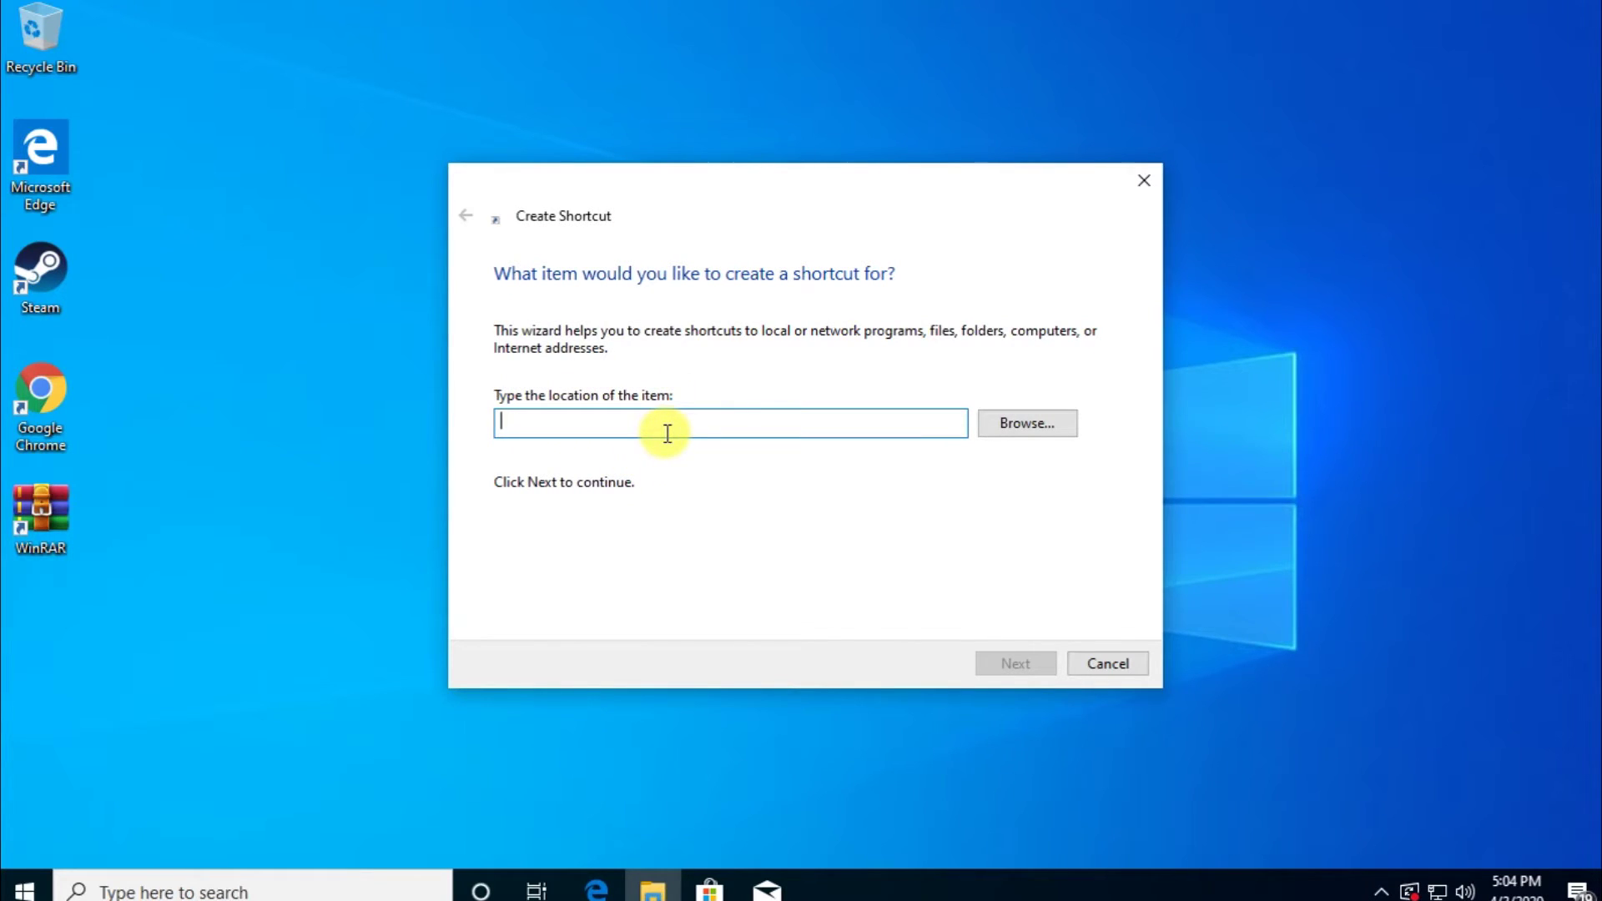
type("cmd.exe")
left_click(1016, 664)
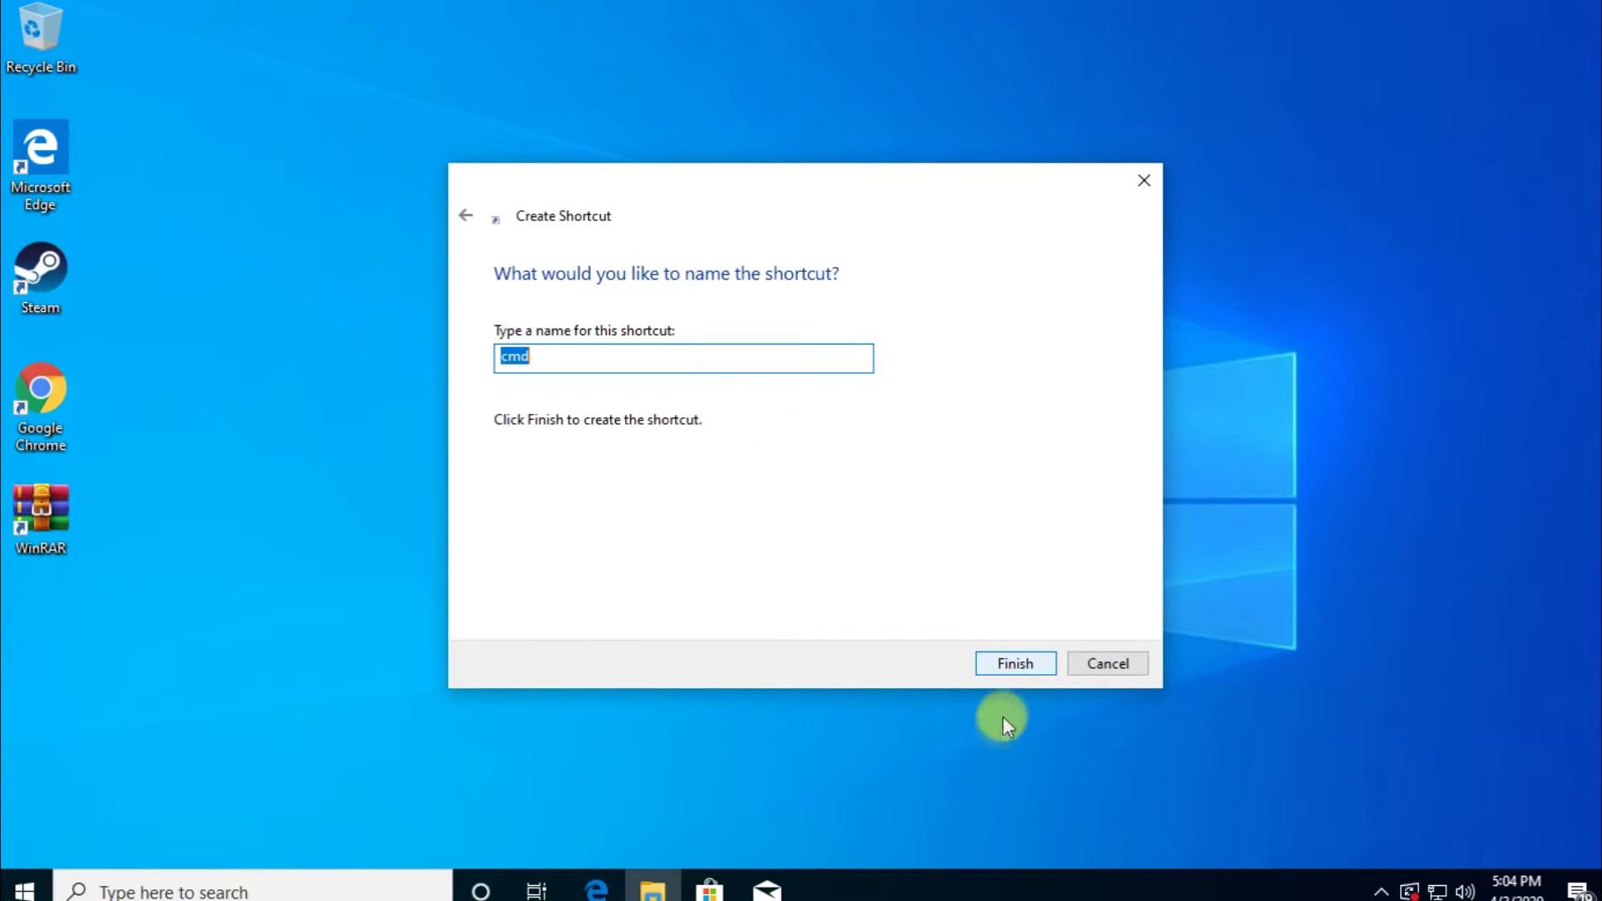
left_click(1047, 663)
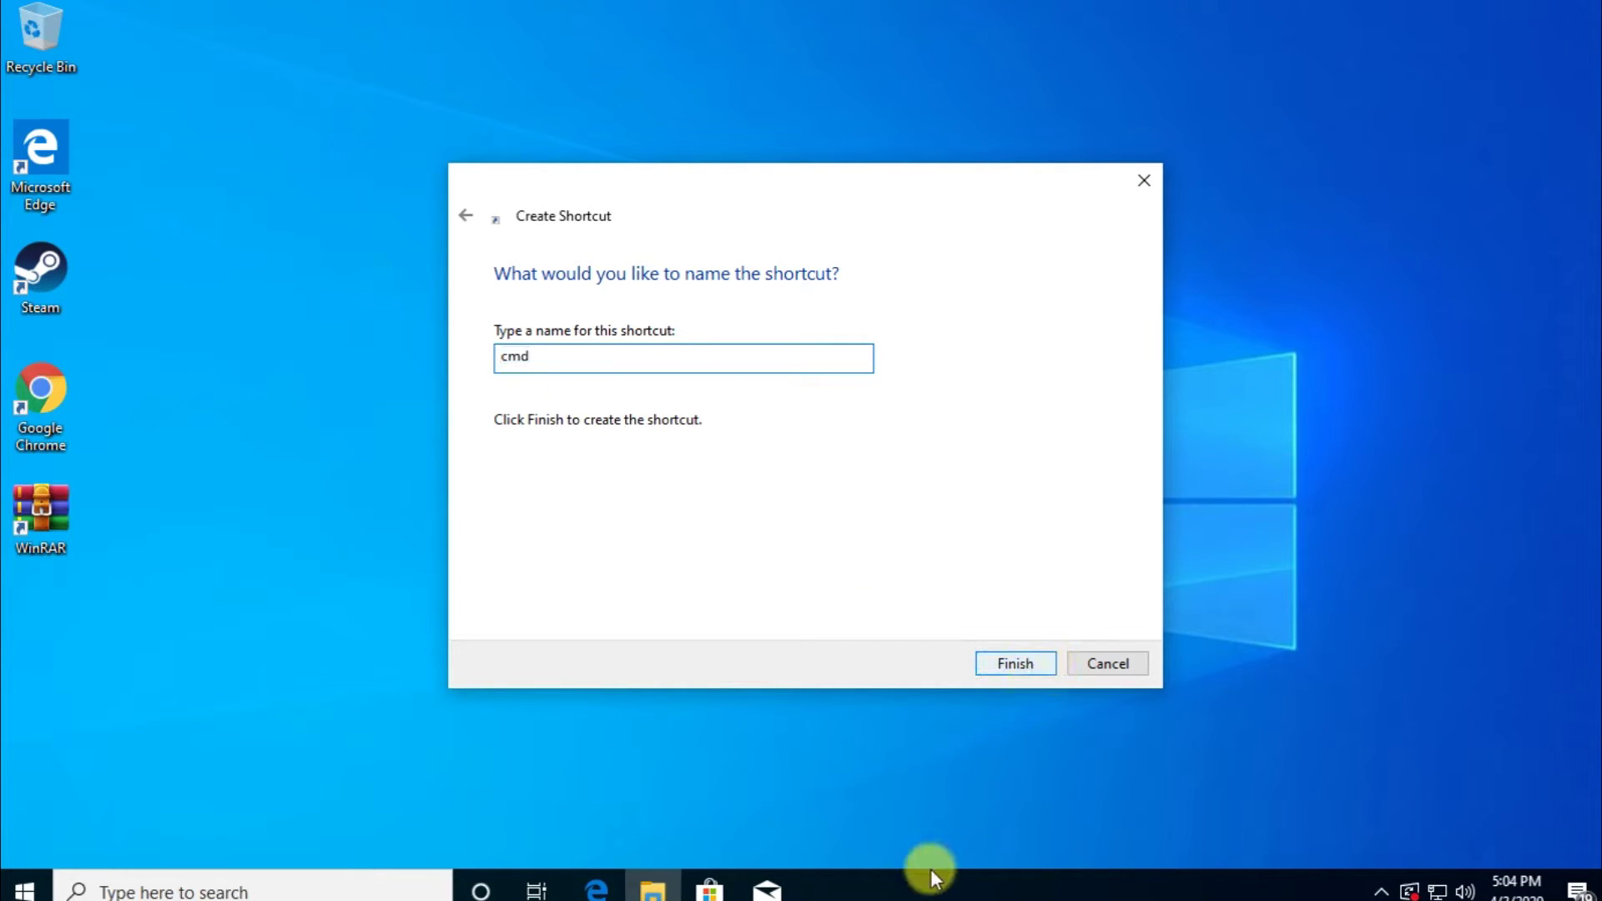
right_click(584, 393)
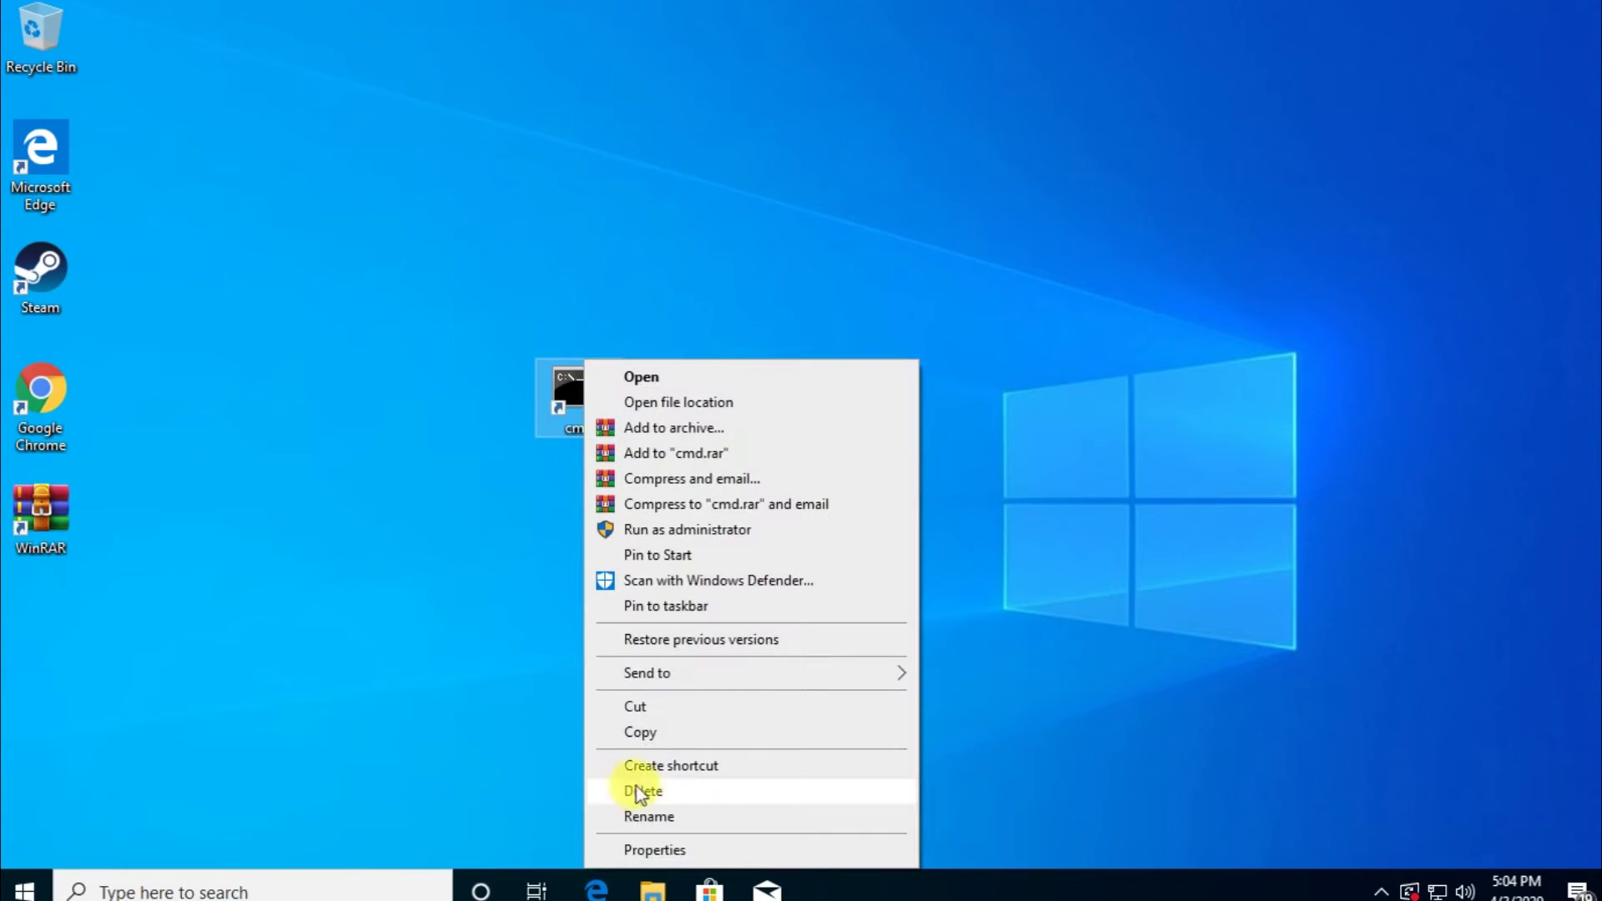
Set the cmd shortcut's advanced properties to Run as administrator.
left_click(637, 848)
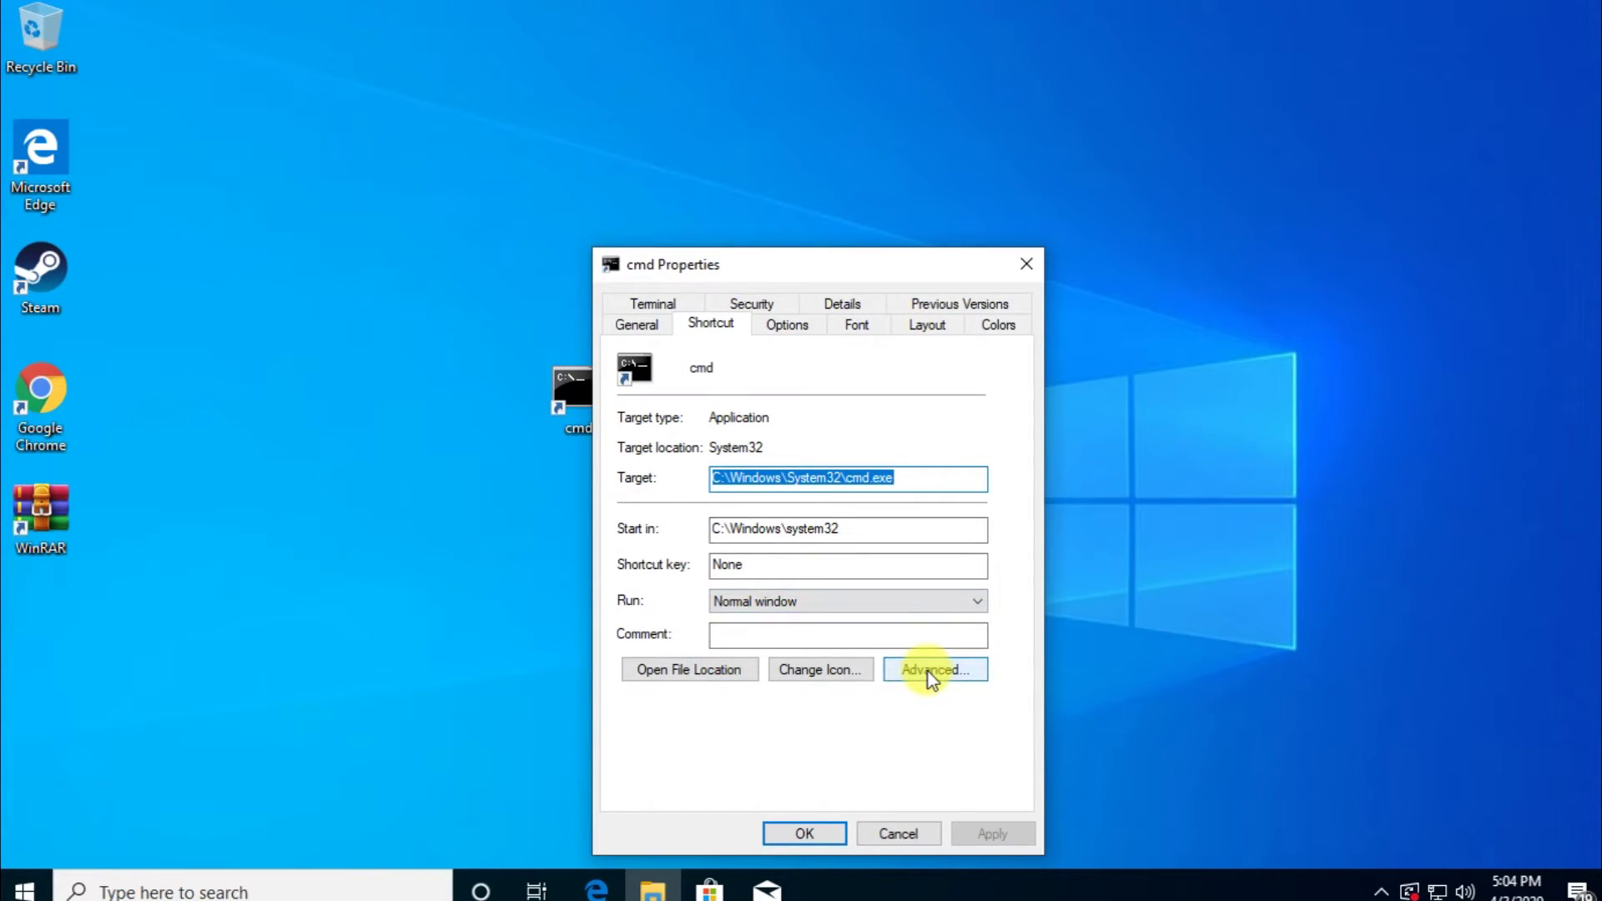
left_click(933, 670)
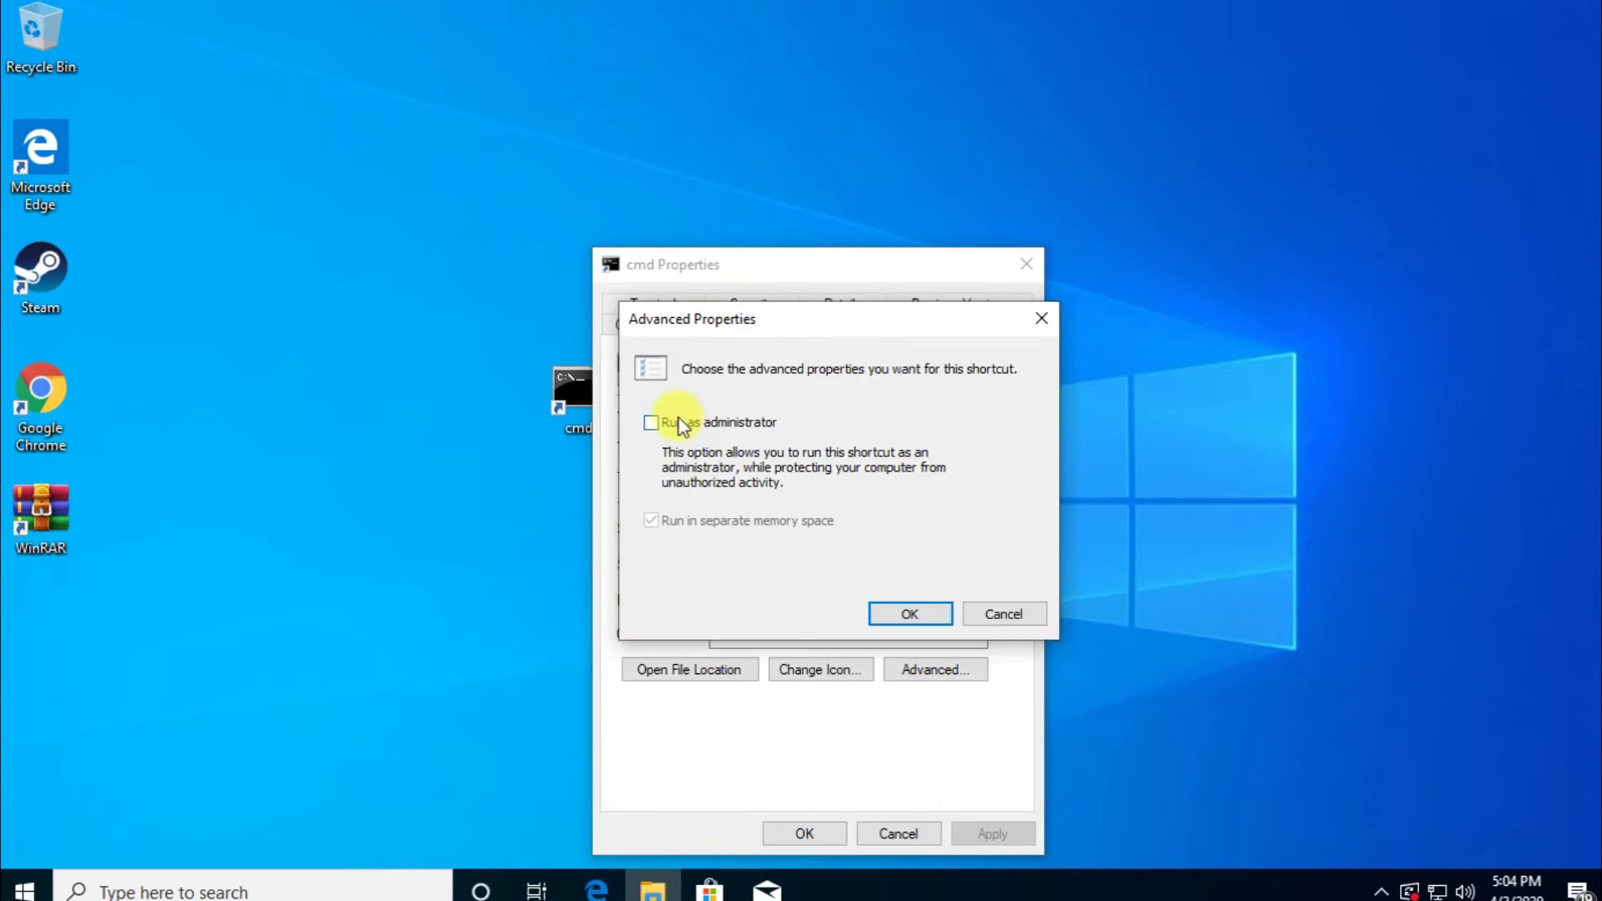
left_click(651, 423)
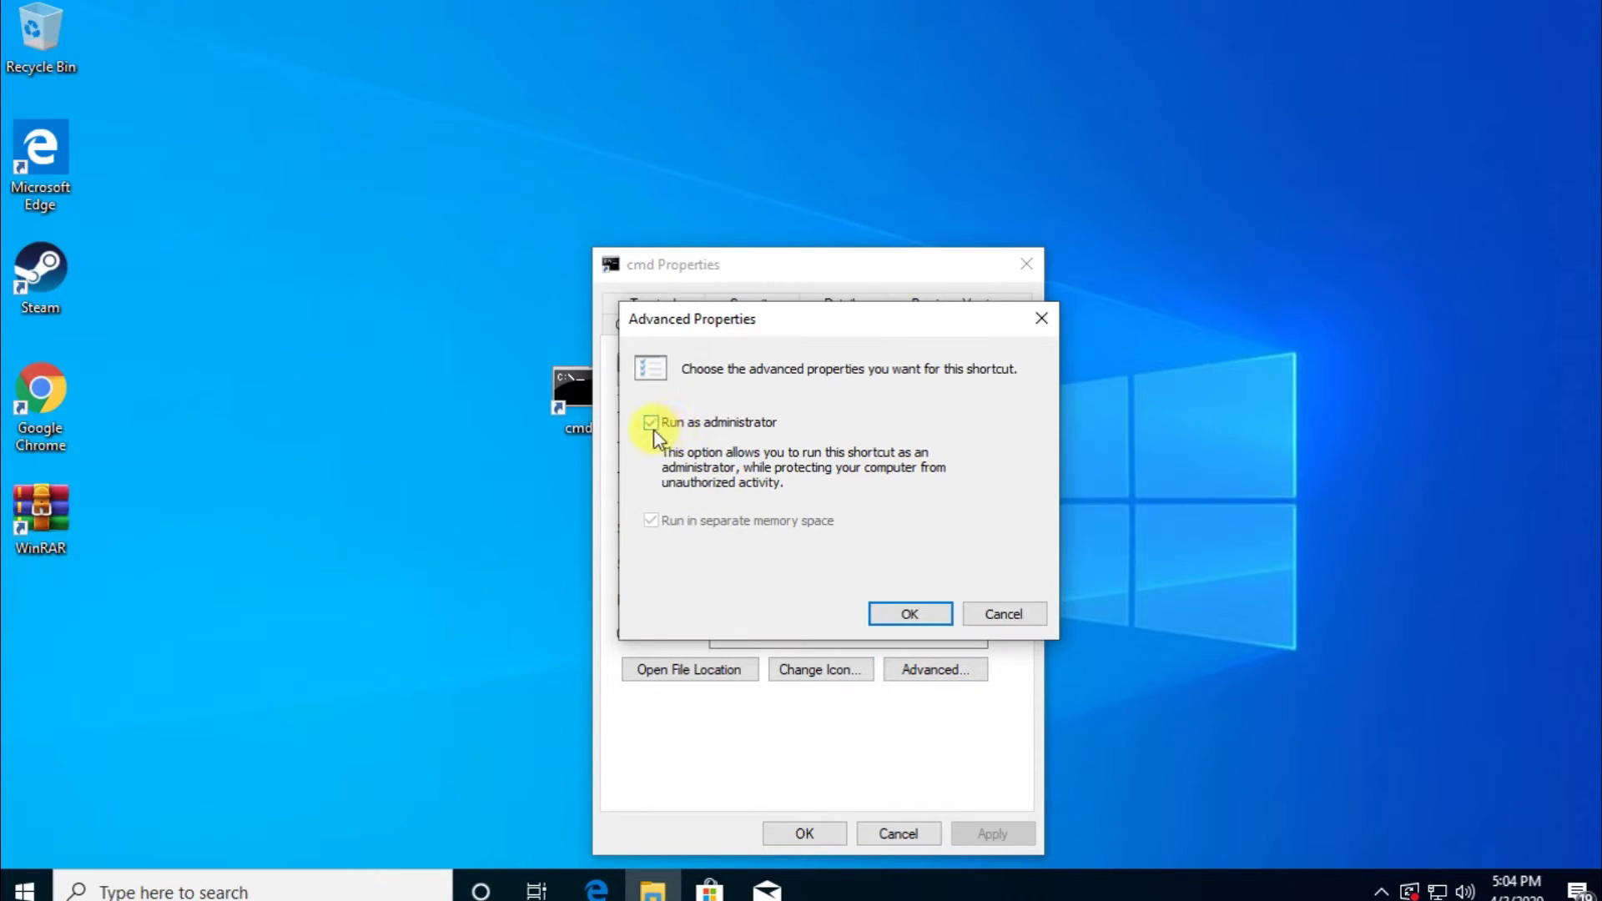
left_click(899, 619)
left_click(804, 835)
Launch the cmd shortcut, approve elevation, and close the administrator command prompt.
double_click(575, 389)
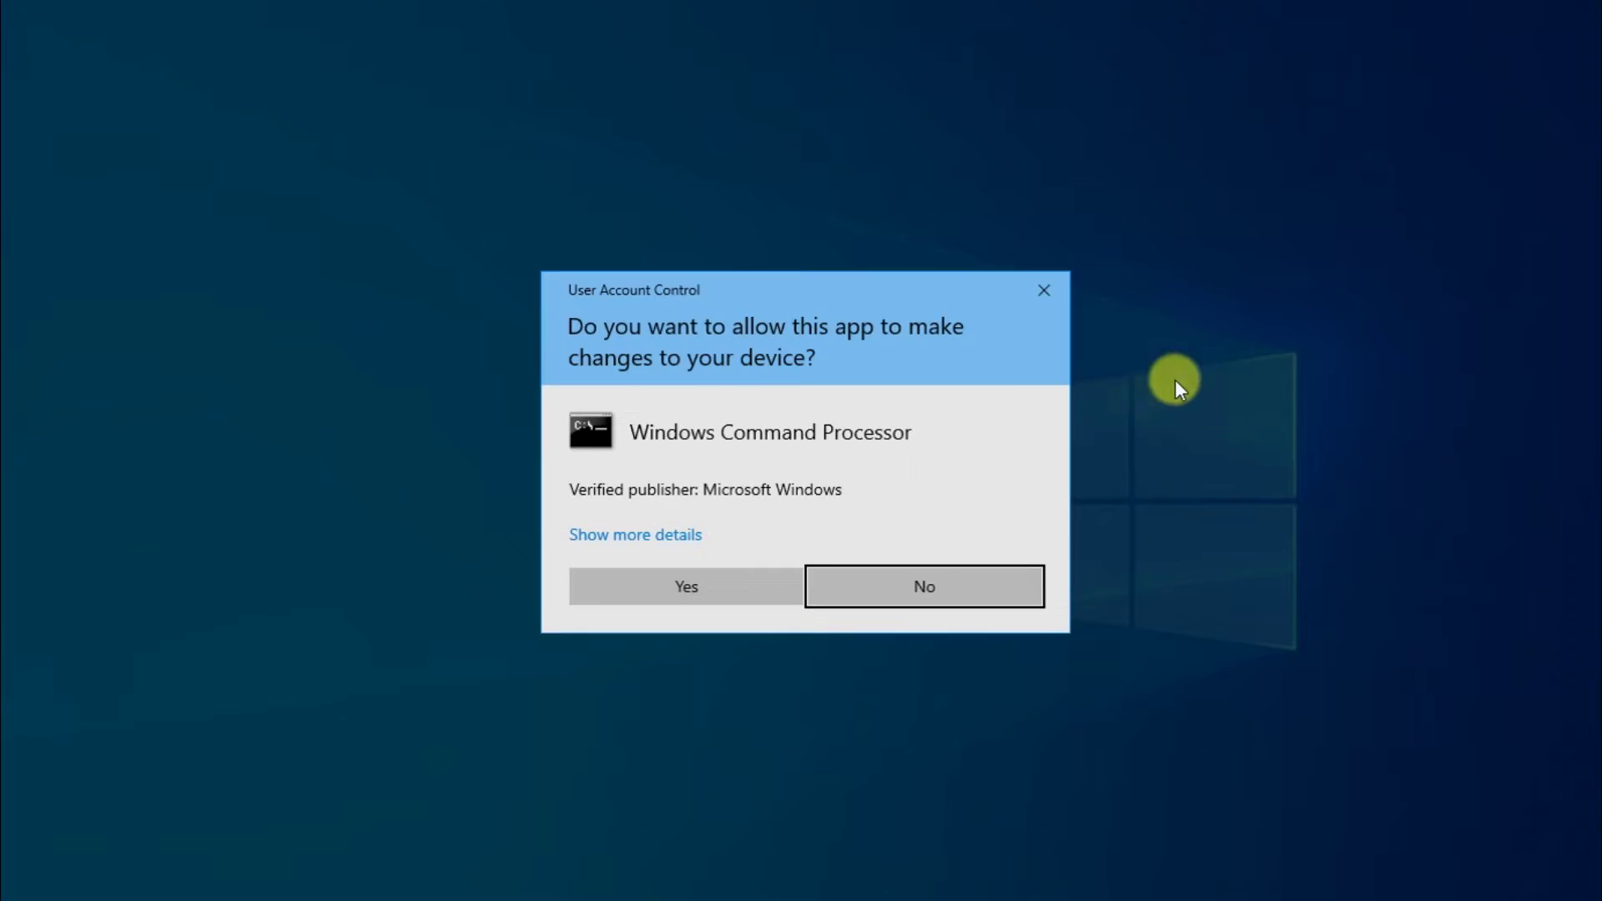
left_click(683, 584)
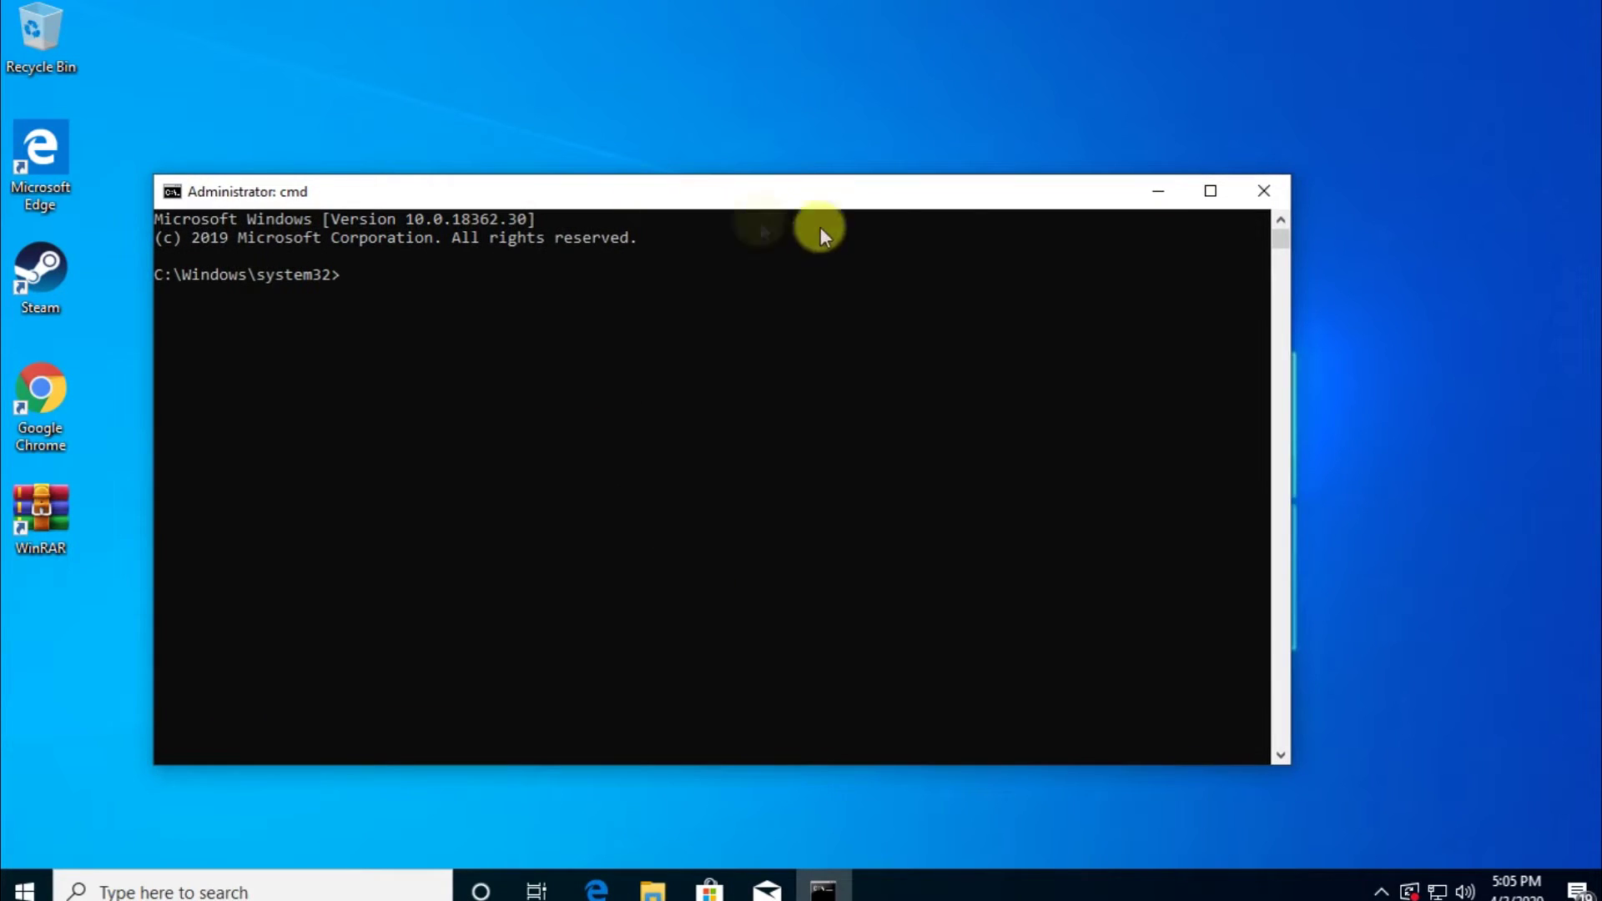
left_click(1262, 161)
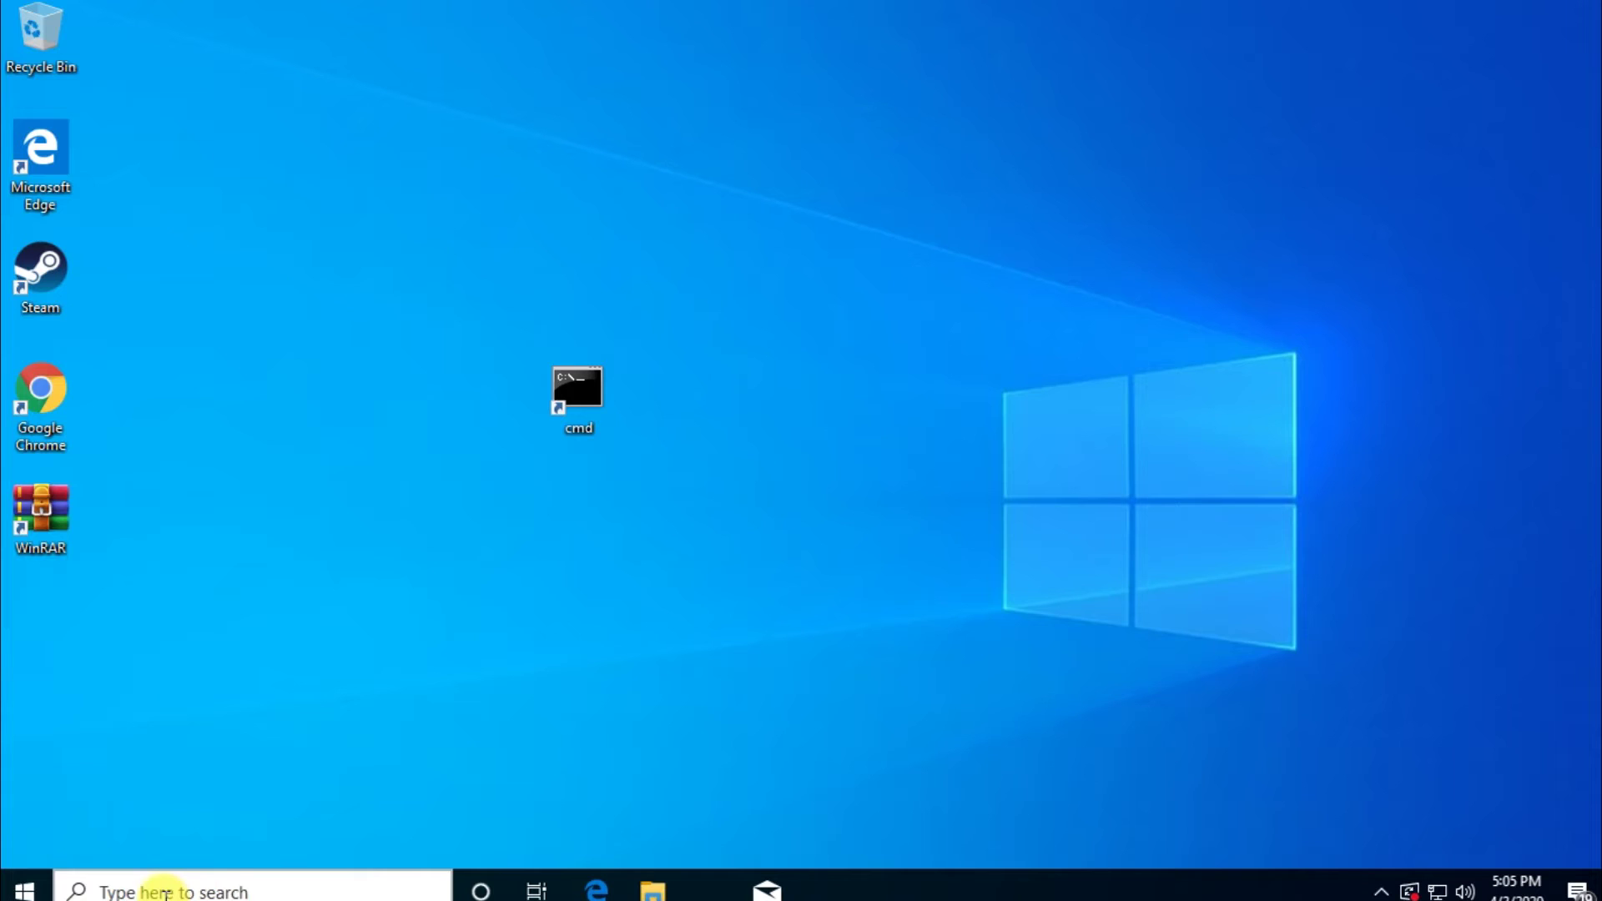
left_click(264, 833)
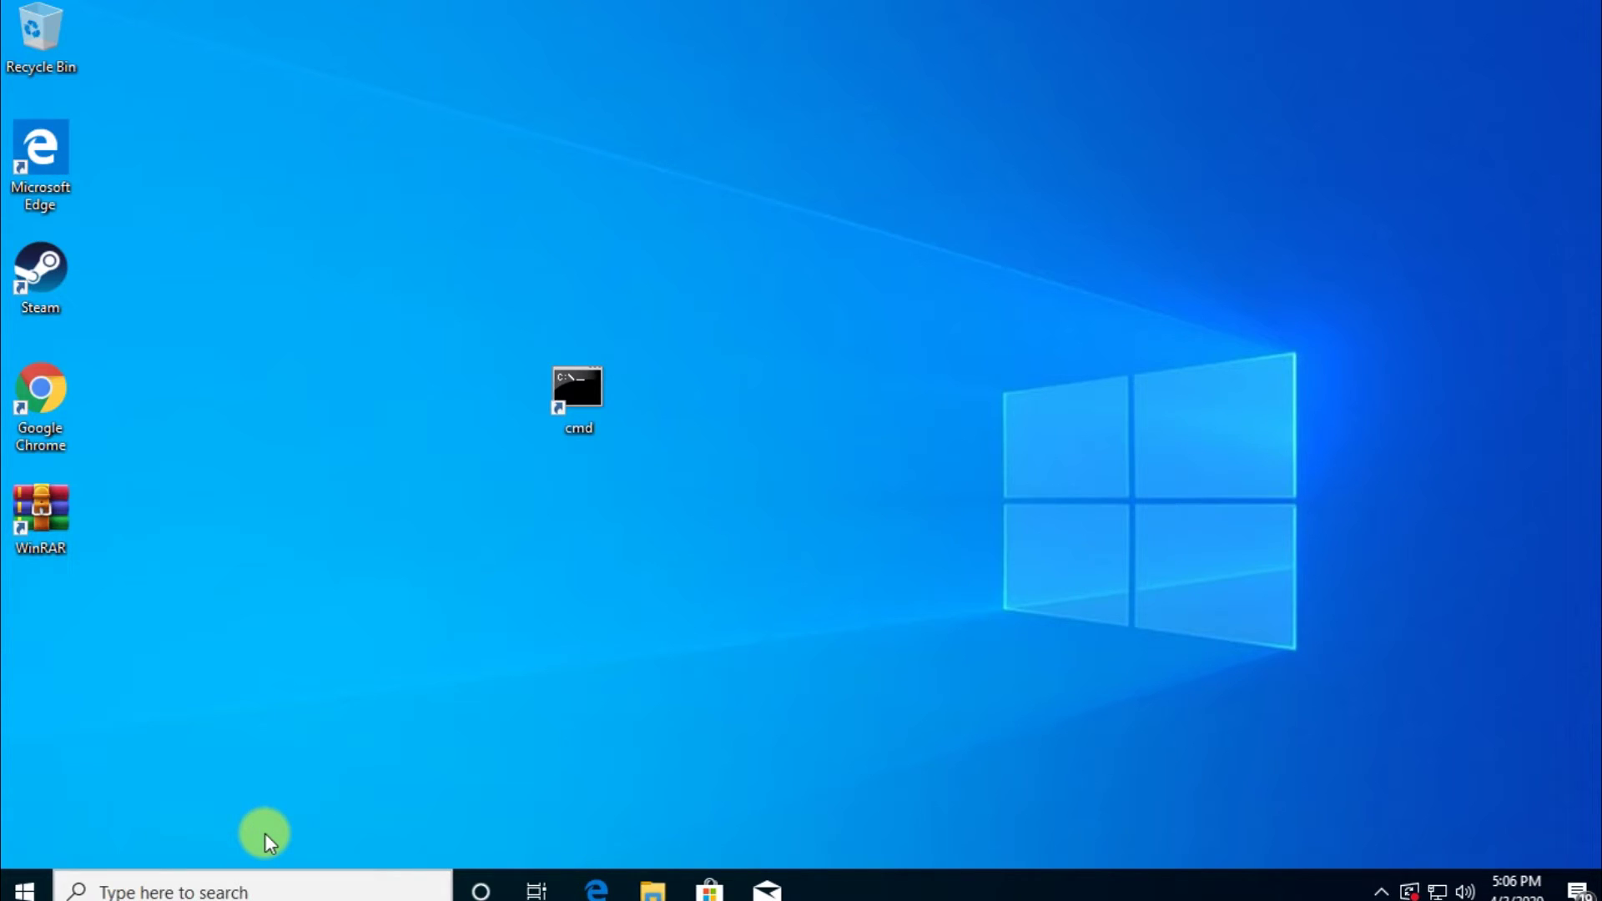
Search 'system envi' to reach the Environment Variables window in System Properties.
key("super")
type("system envi")
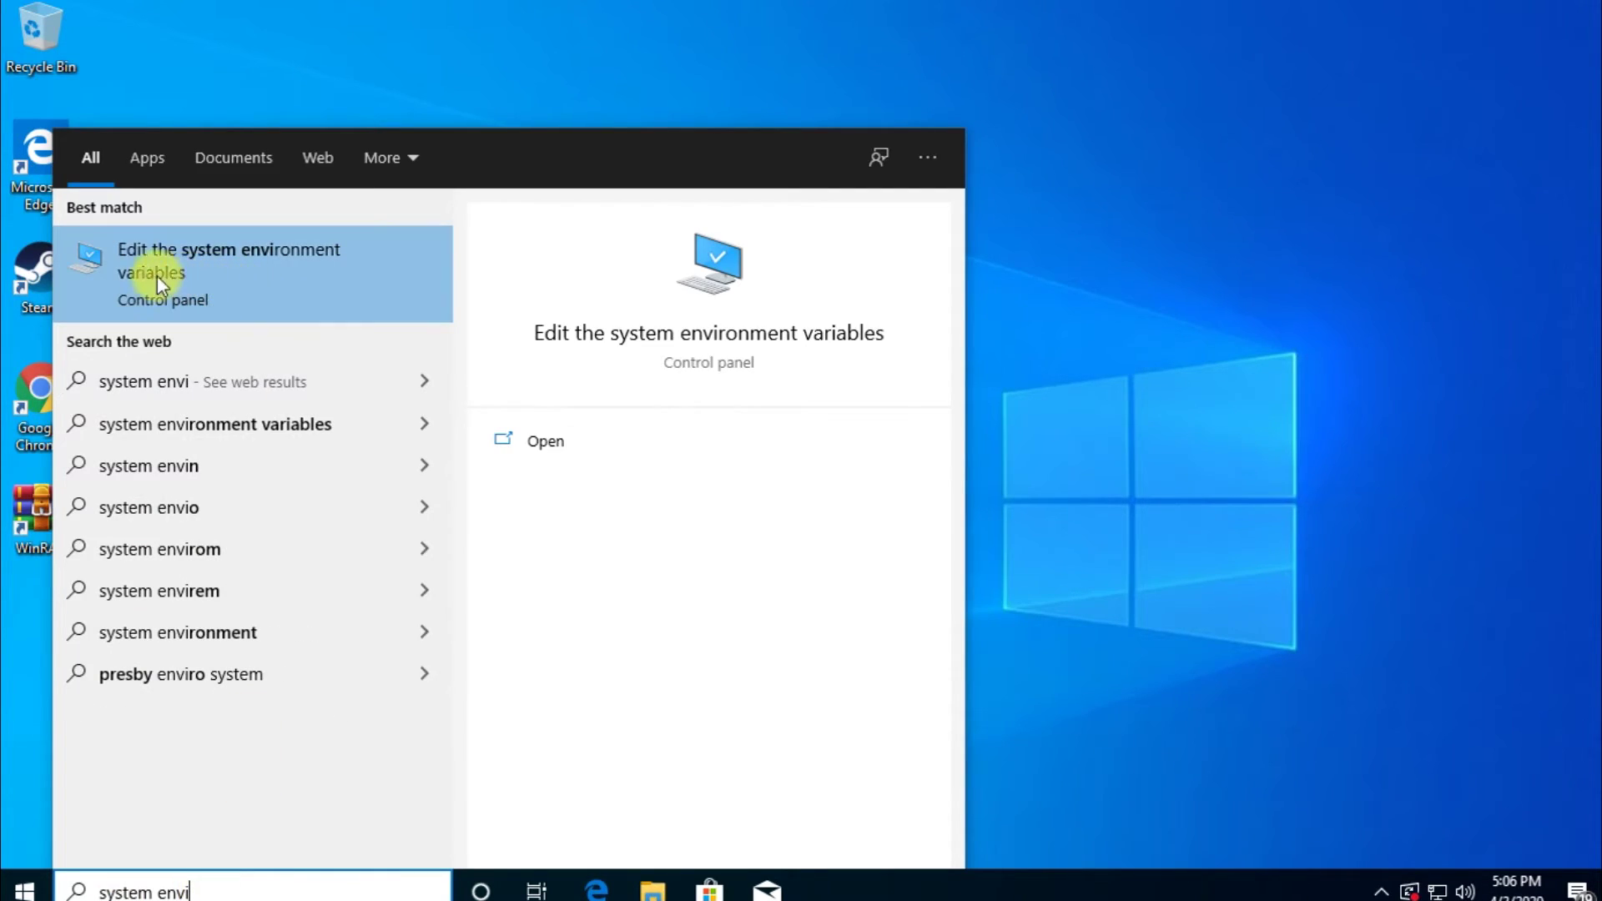
left_click(227, 267)
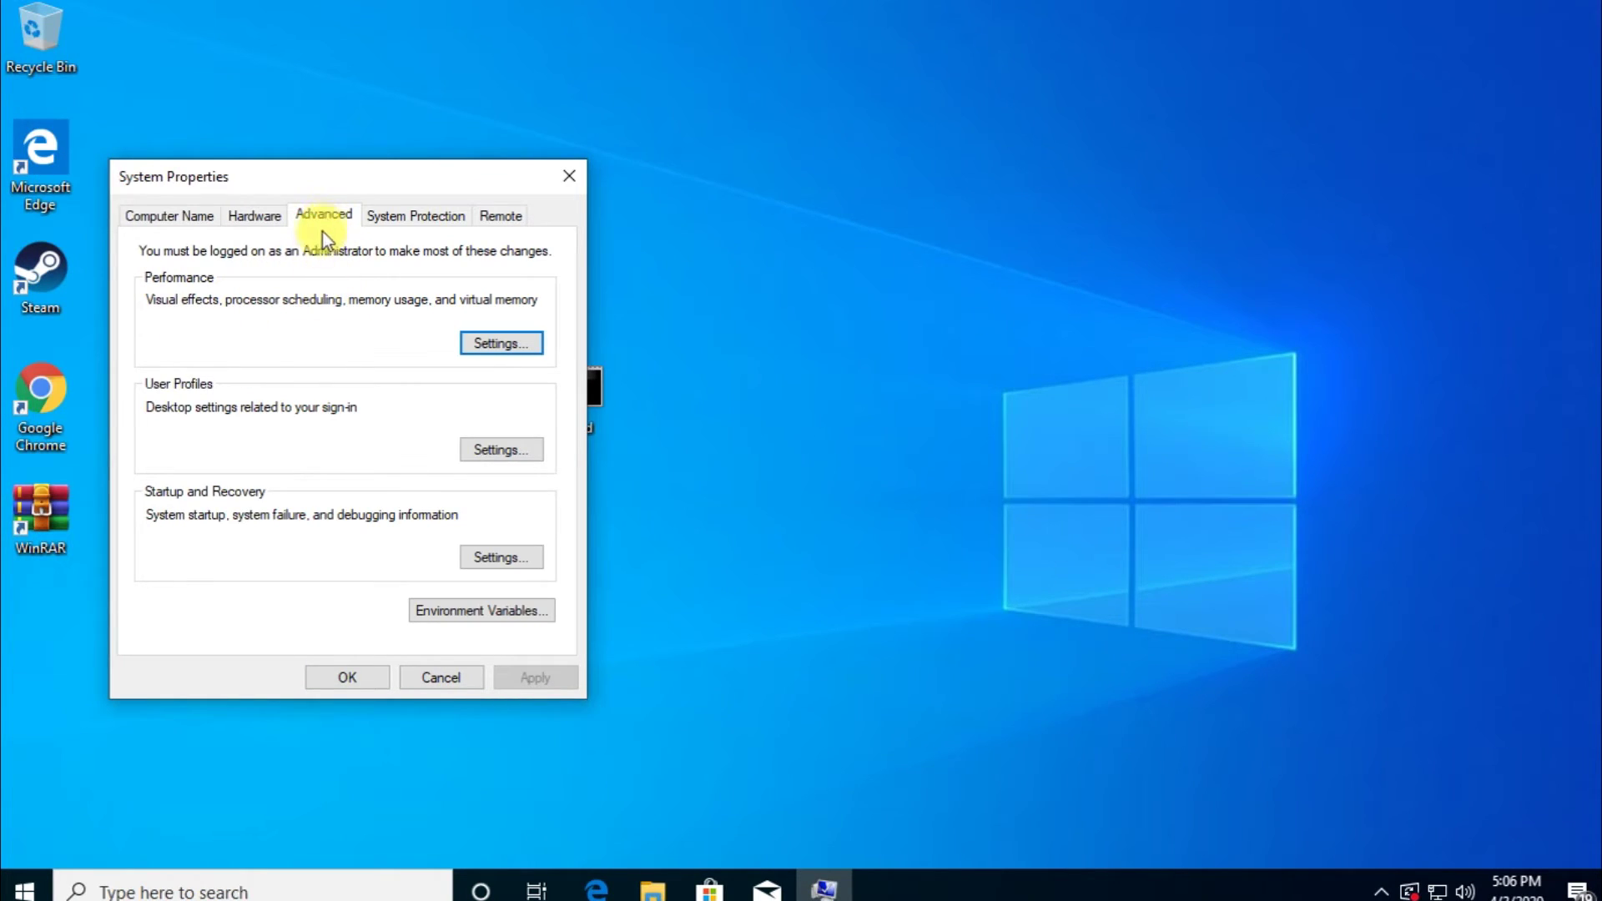
left_click(479, 617)
Add C:\Windows\SysWow64\ as a new user Path entry and save all dialogs.
left_click(497, 240)
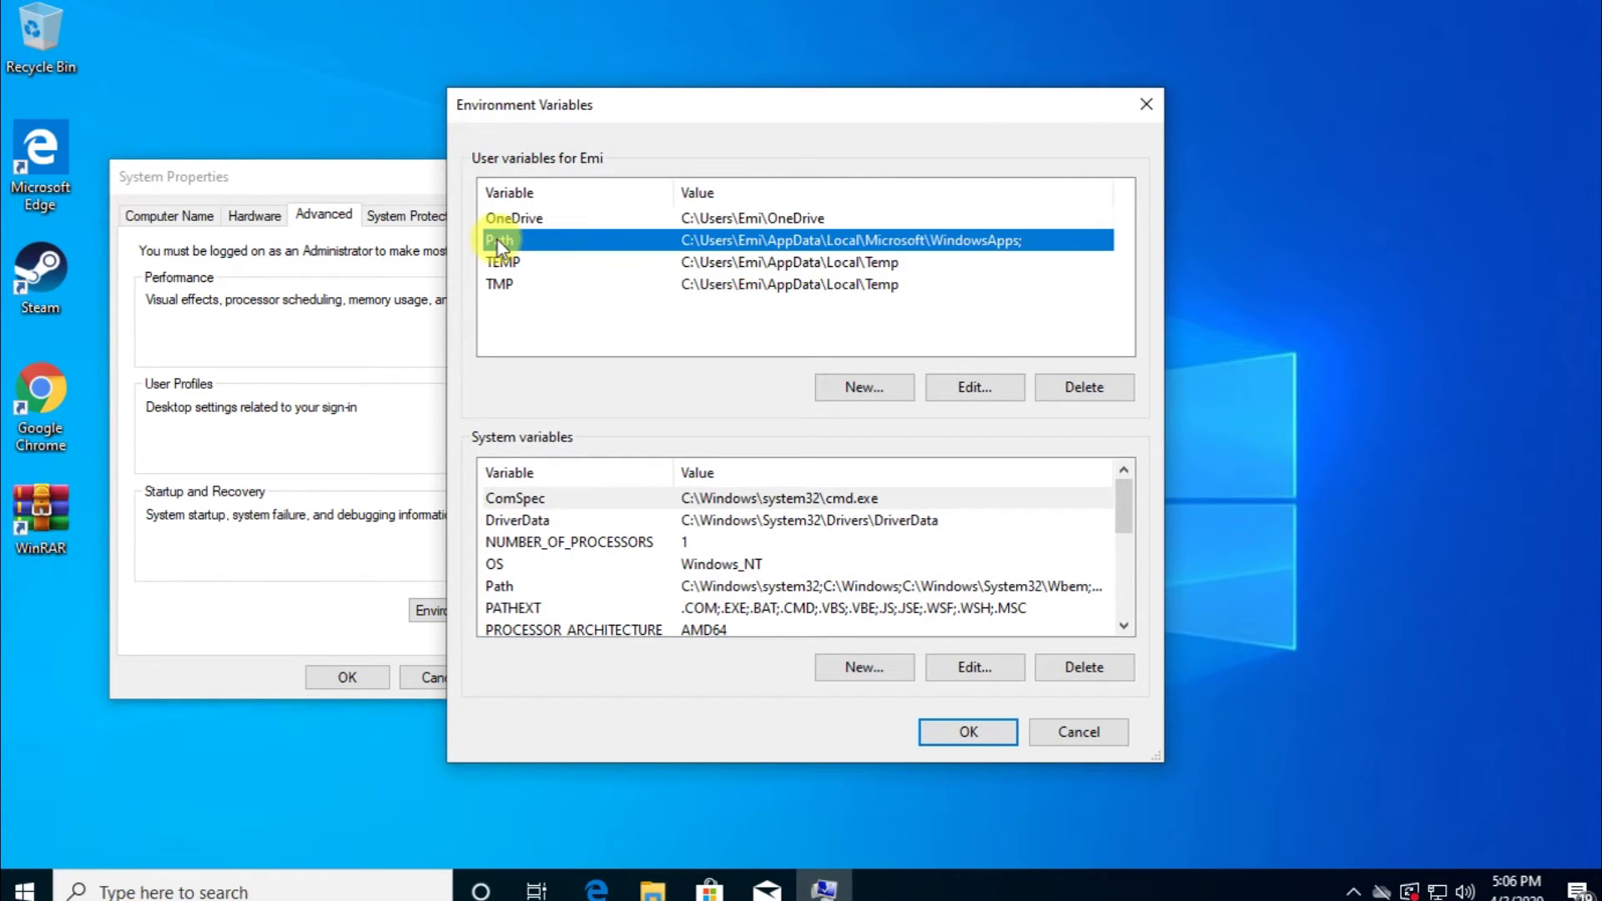
left_click(968, 386)
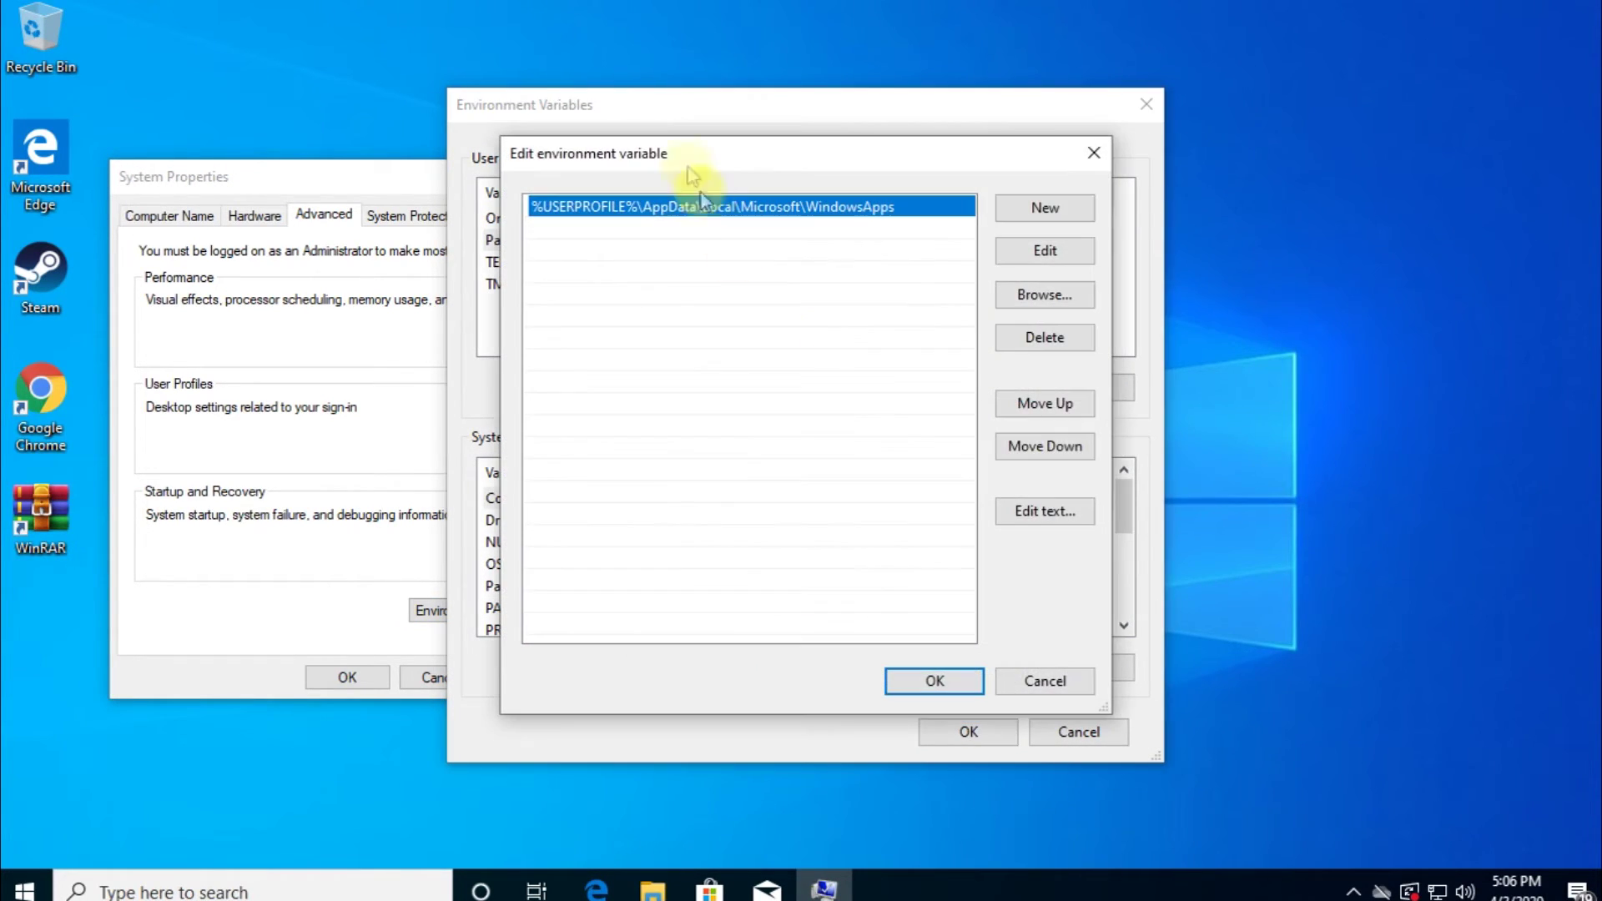
left_click(1039, 210)
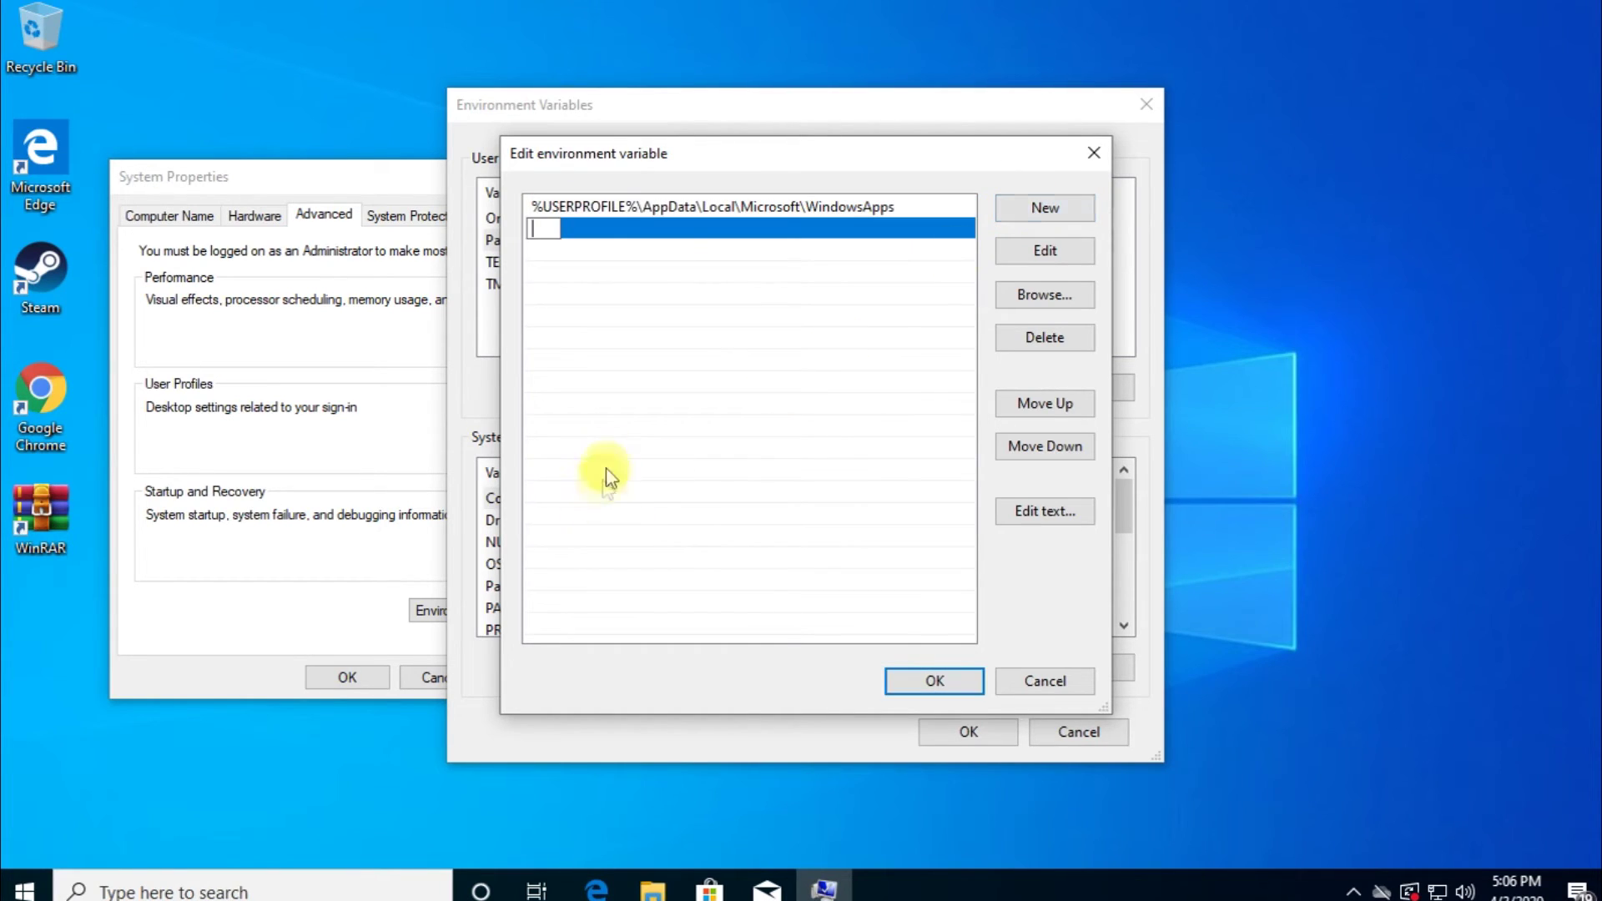
type("C:\\Windows\\SysWow64\\")
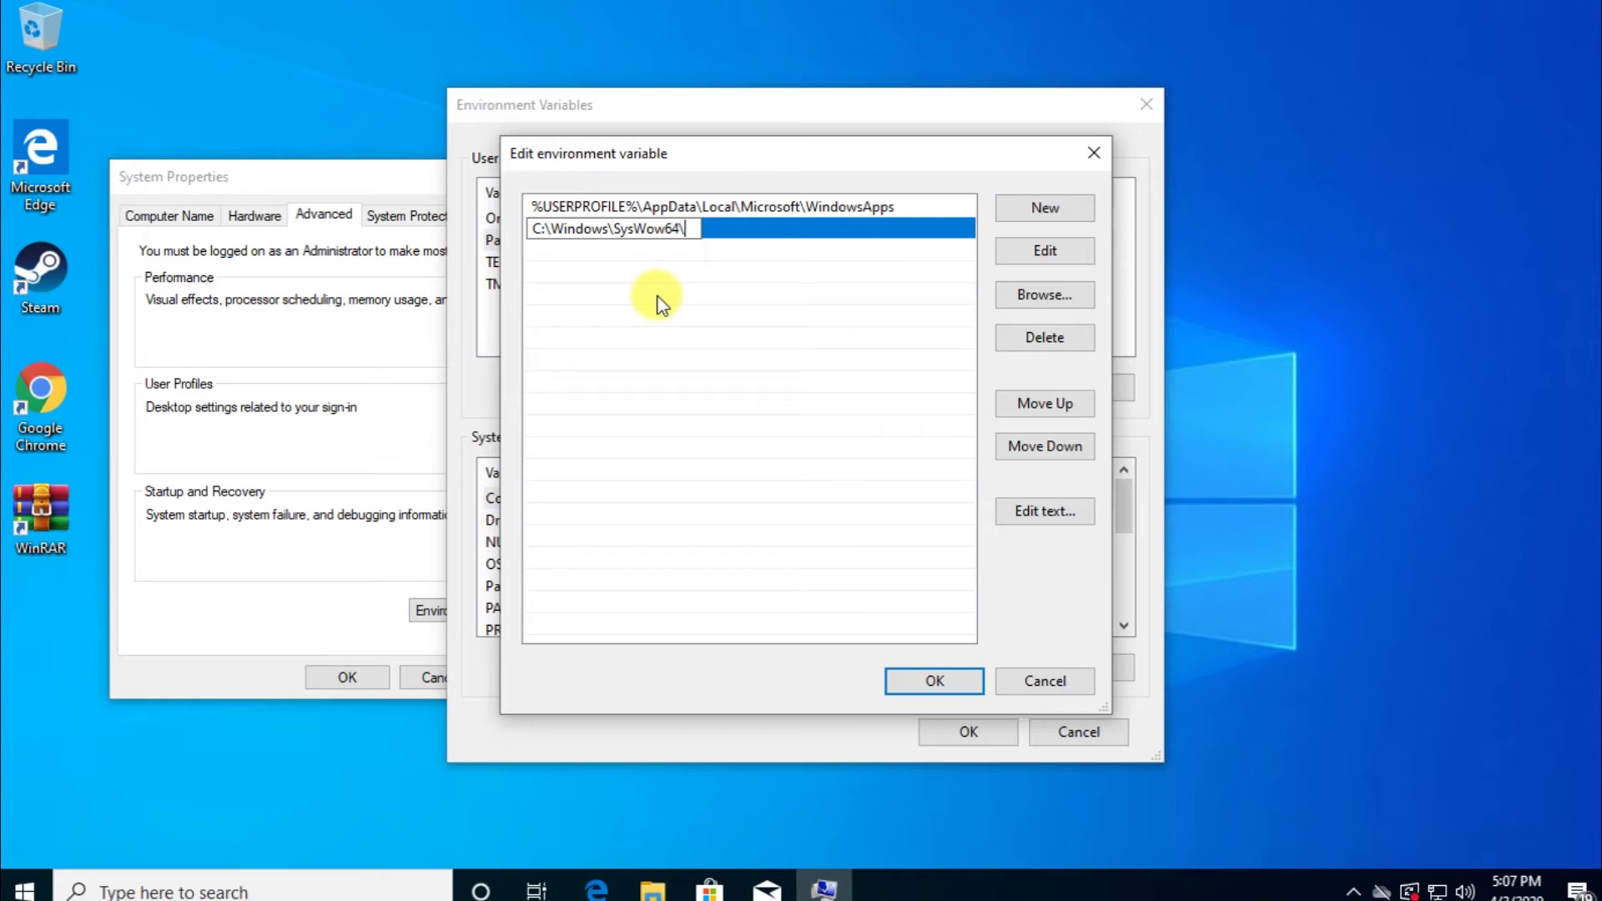
left_click(918, 681)
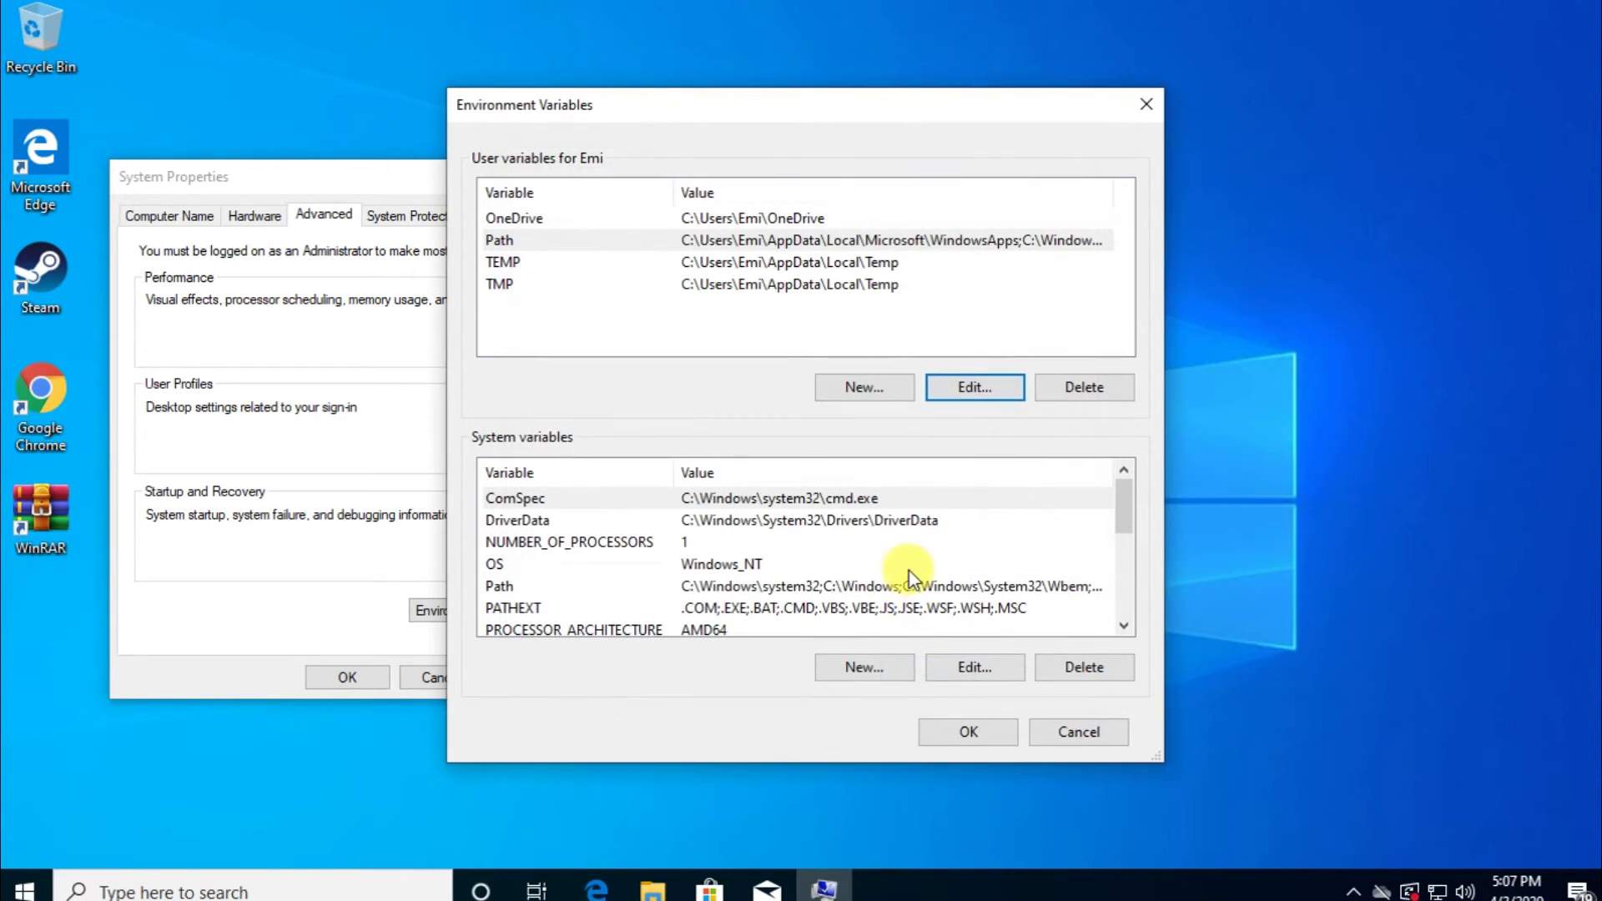
left_click(952, 733)
left_click(345, 674)
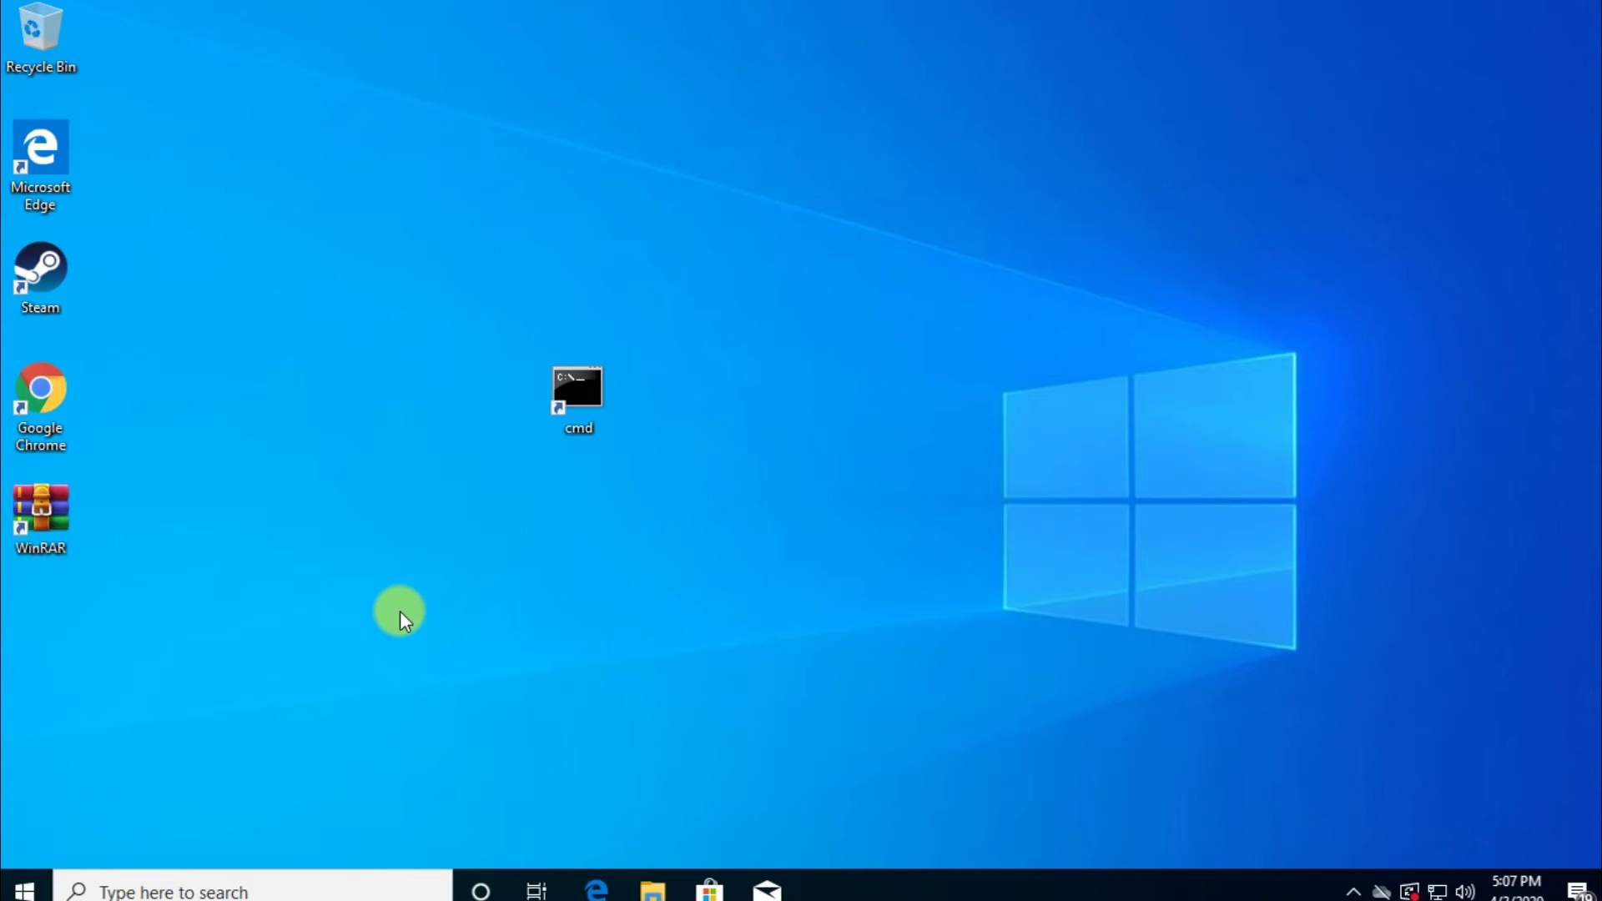